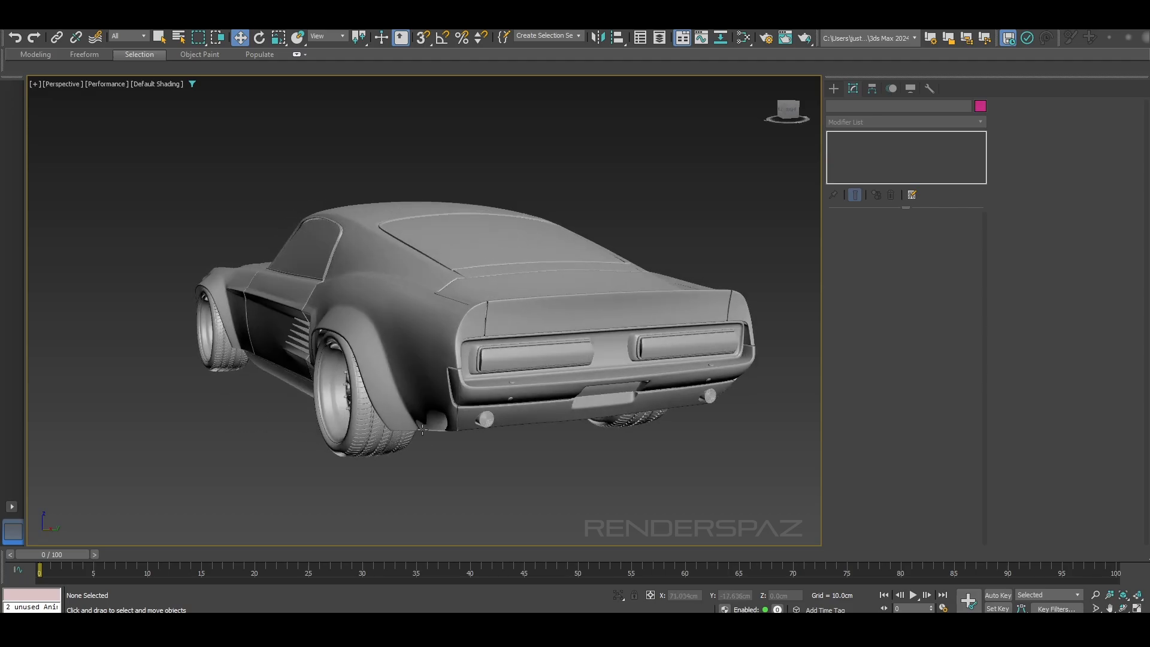
- Select the left tail light on the car's rear panel
{"action": "middle_click_drag", "start_coordinate": [557, 364], "coordinate": [598, 459], "text": "alt"}
{"action": "scroll", "coordinate": [624, 480], "scroll_direction": "up", "scroll_amount": 5}
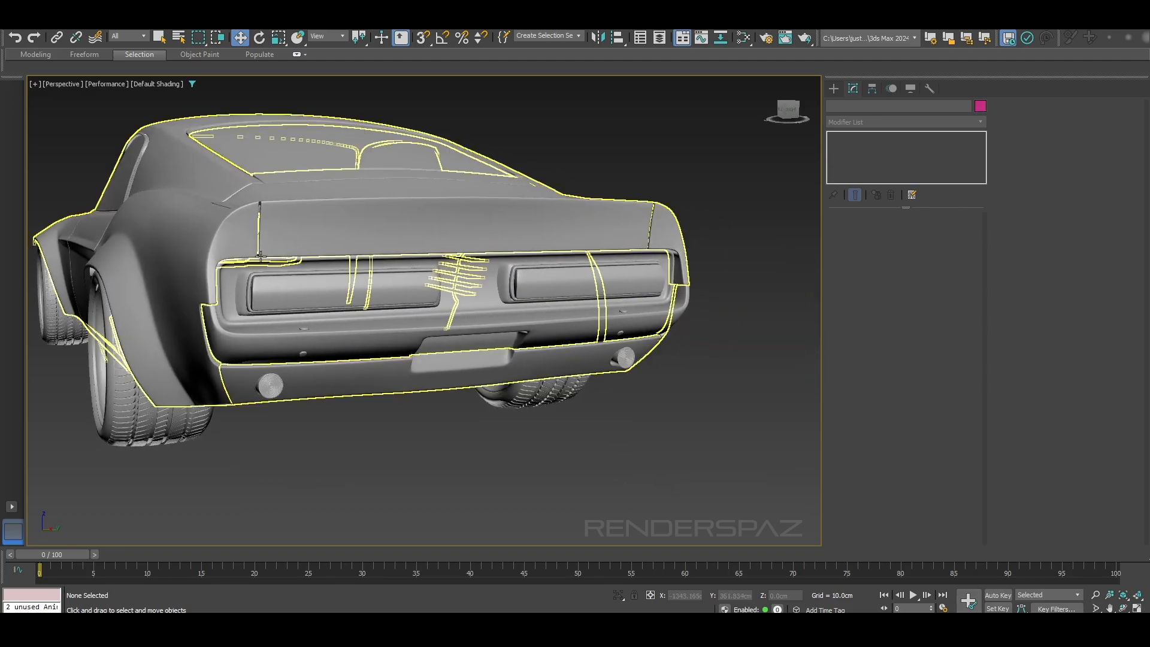
{"action": "mouse_move", "coordinate": [607, 502]}
{"action": "middle_mouse_down", "text": "alt"}
{"action": "mouse_move", "coordinate": [622, 488]}
{"action": "mouse_move", "coordinate": [622, 501]}
{"action": "middle_mouse_up", "text": "alt"}
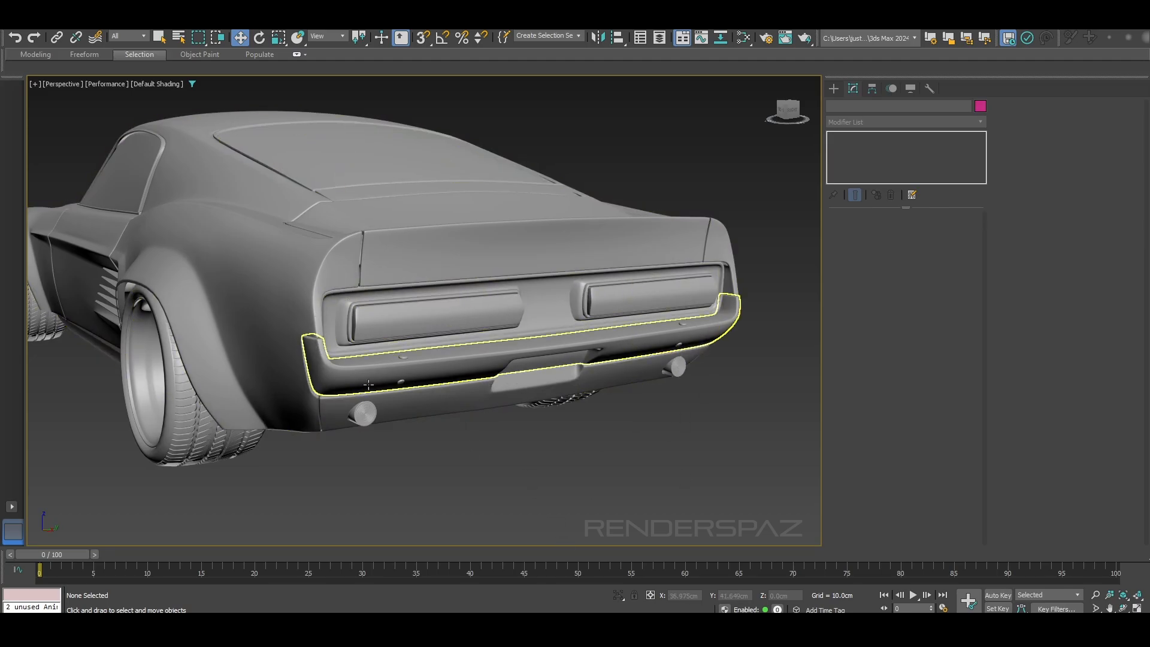
{"action": "left_click", "coordinate": [431, 314]}
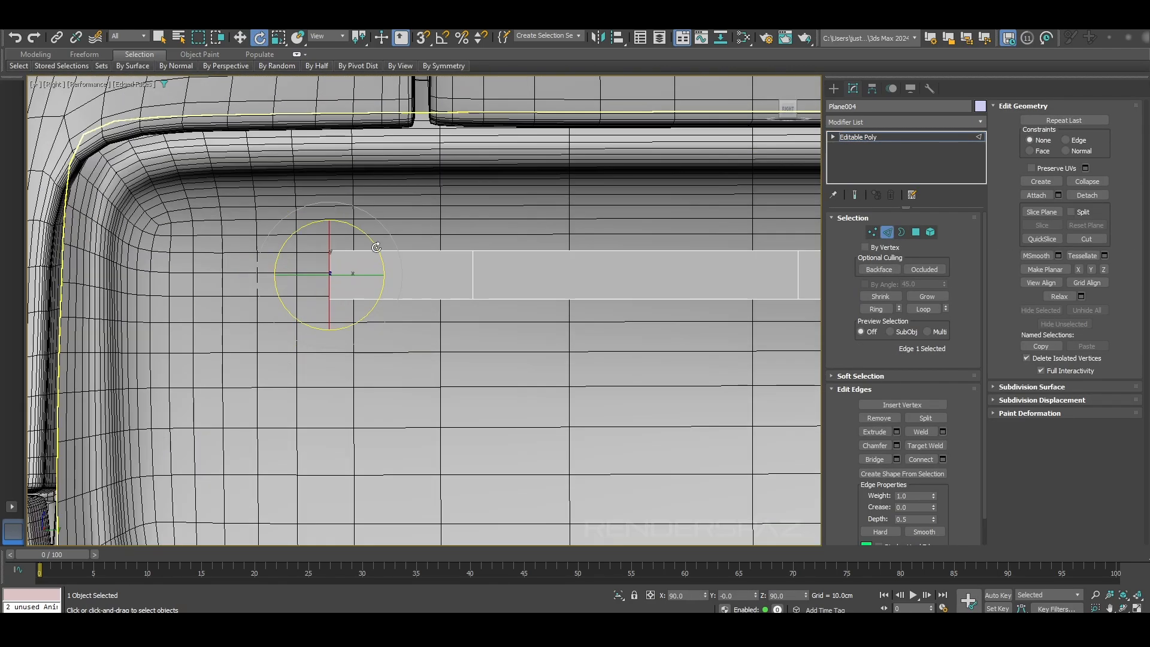
- Rotate and reposition the end edge of the strip plane to form a downward bend inside the tail light recess
{"action": "left_click_drag", "start_coordinate": [376, 247], "coordinate": [353, 266]}
{"action": "key", "text": "w"}
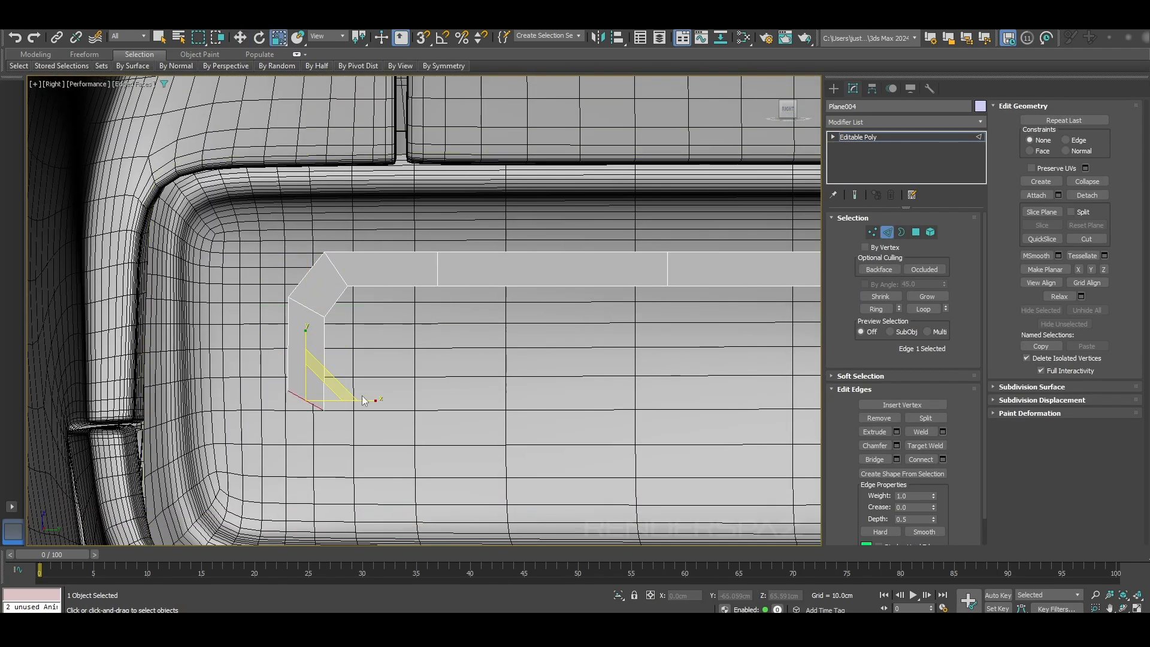
{"action": "key", "text": "w"}
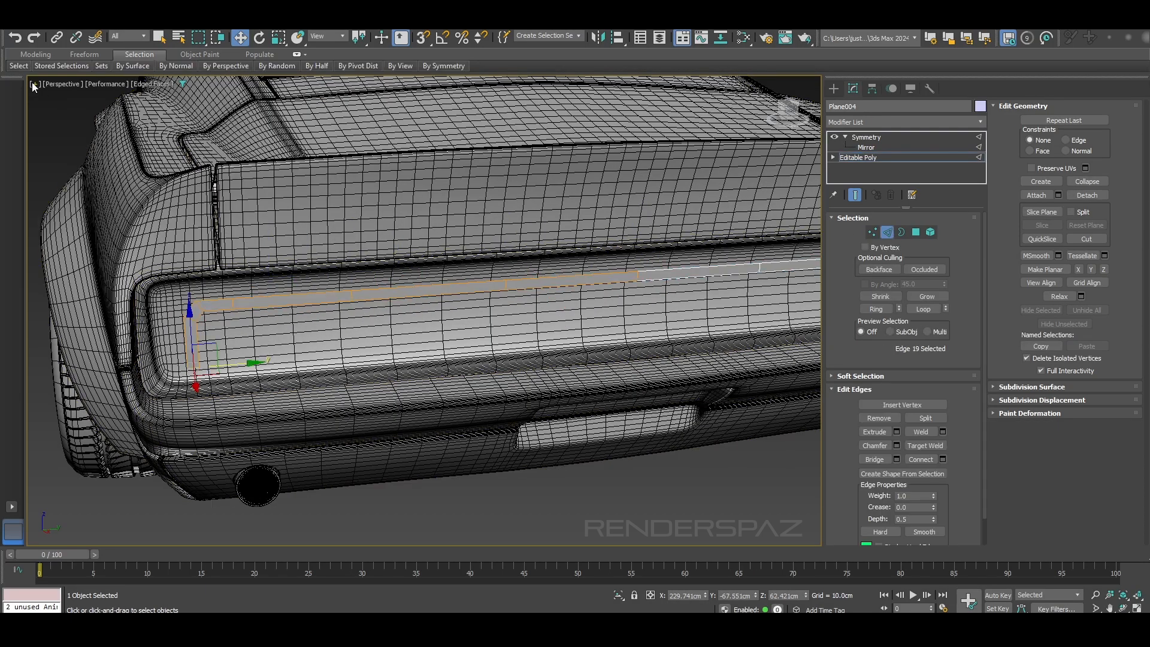
- Chamfer the selected edge loop running along the front of the light strip
{"action": "left_click", "coordinate": [63, 84]}
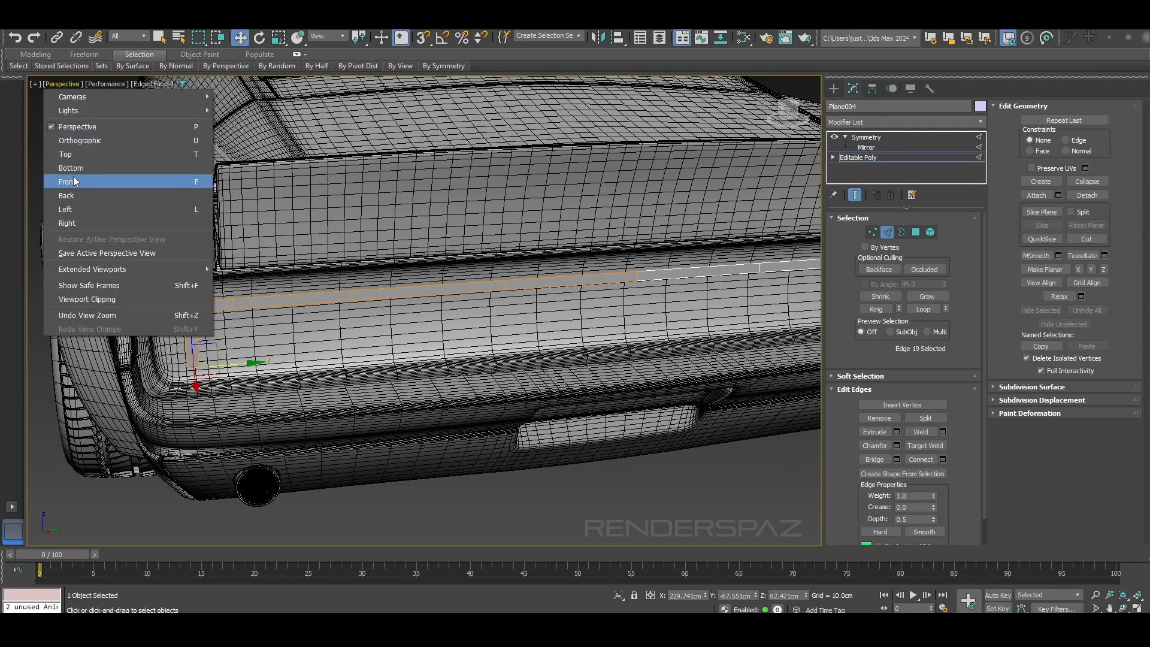
{"action": "left_click", "coordinate": [72, 180]}
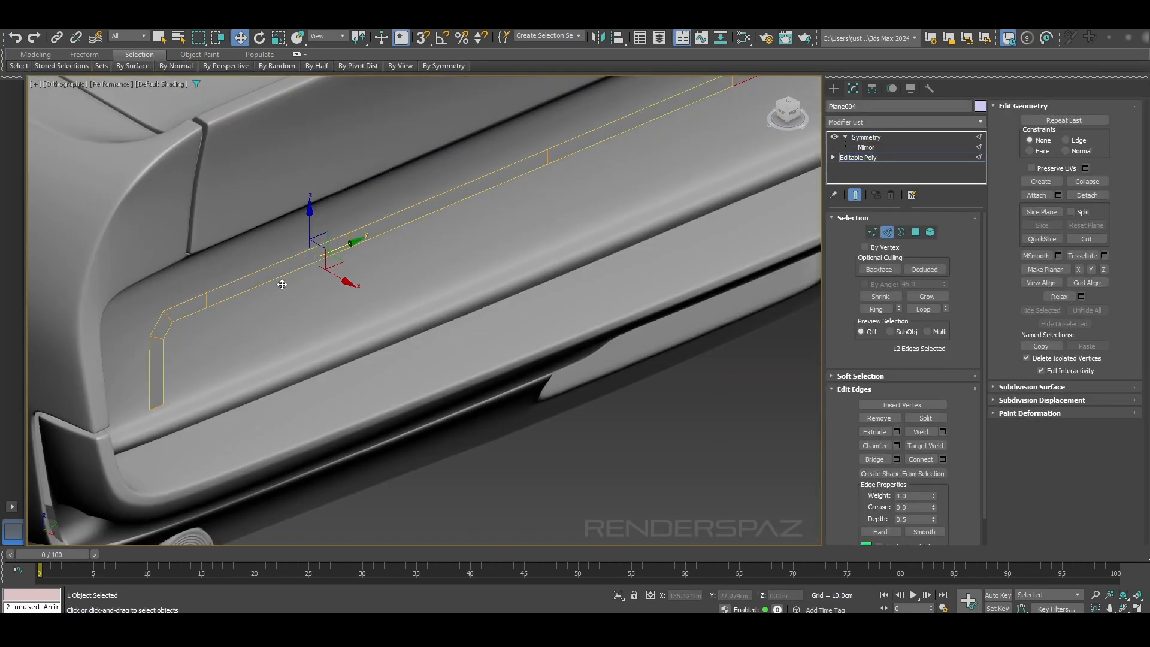
{"action": "middle_click_drag", "start_coordinate": [339, 282], "coordinate": [255, 212], "text": "alt"}
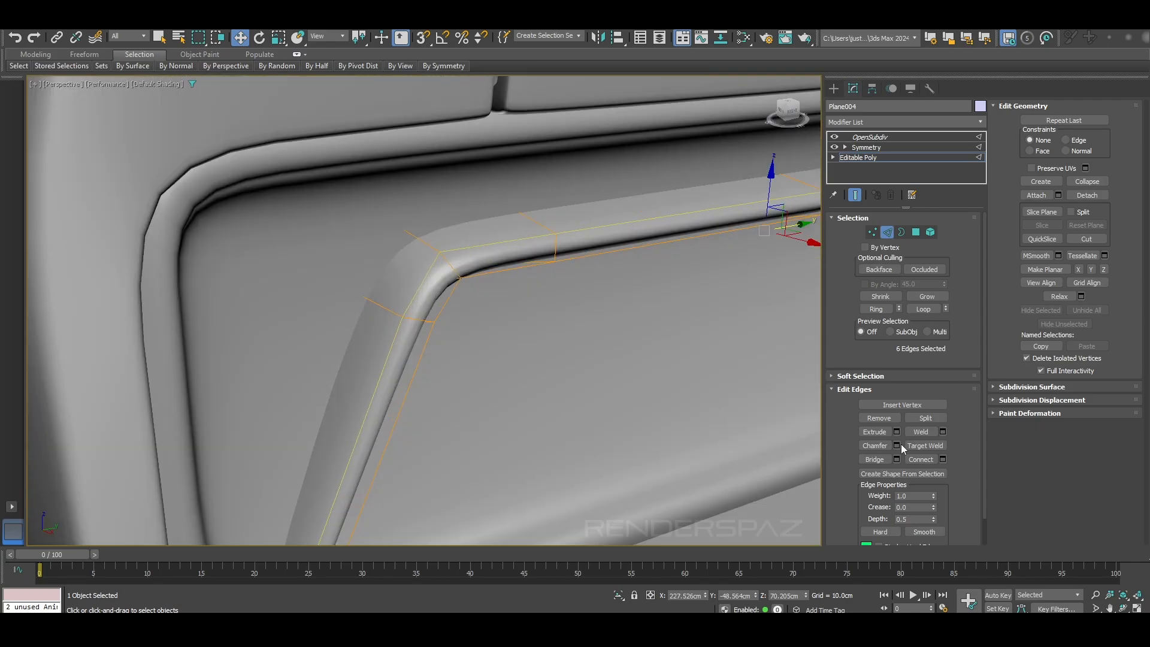
{"action": "left_click", "coordinate": [897, 445]}
{"action": "middle_click_drag", "start_coordinate": [432, 437], "coordinate": [323, 276], "text": "alt"}
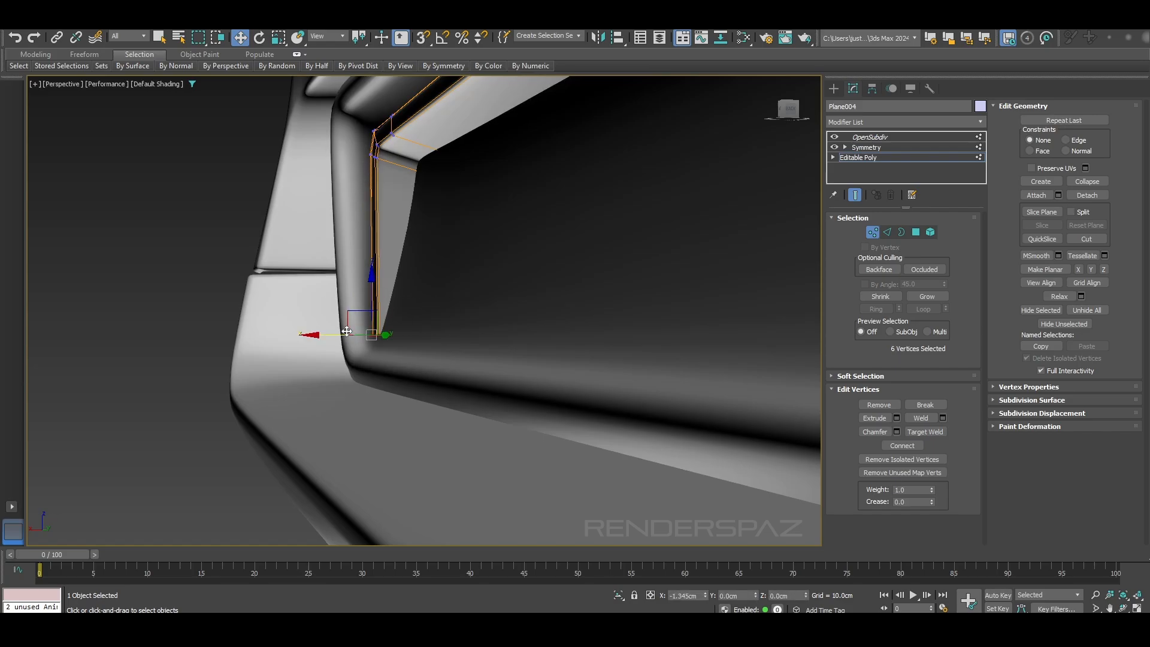
- Connect the edge ring around the strip's side with a support loop slid close to the front edge, and grow the edge selection
{"action": "middle_click_drag", "start_coordinate": [347, 332], "coordinate": [419, 308], "text": "alt"}
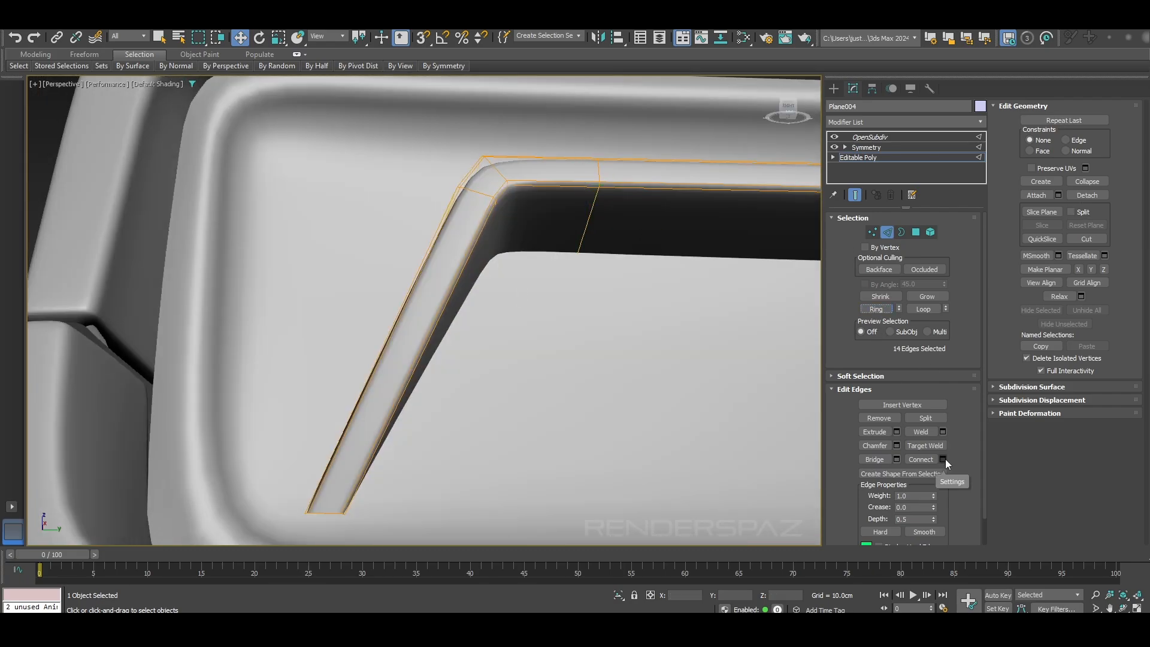
{"action": "left_click", "coordinate": [943, 460]}
{"action": "left_click_drag", "start_coordinate": [433, 351], "coordinate": [428, 481]}
{"action": "left_click_drag", "start_coordinate": [428, 481], "coordinate": [427, 488]}
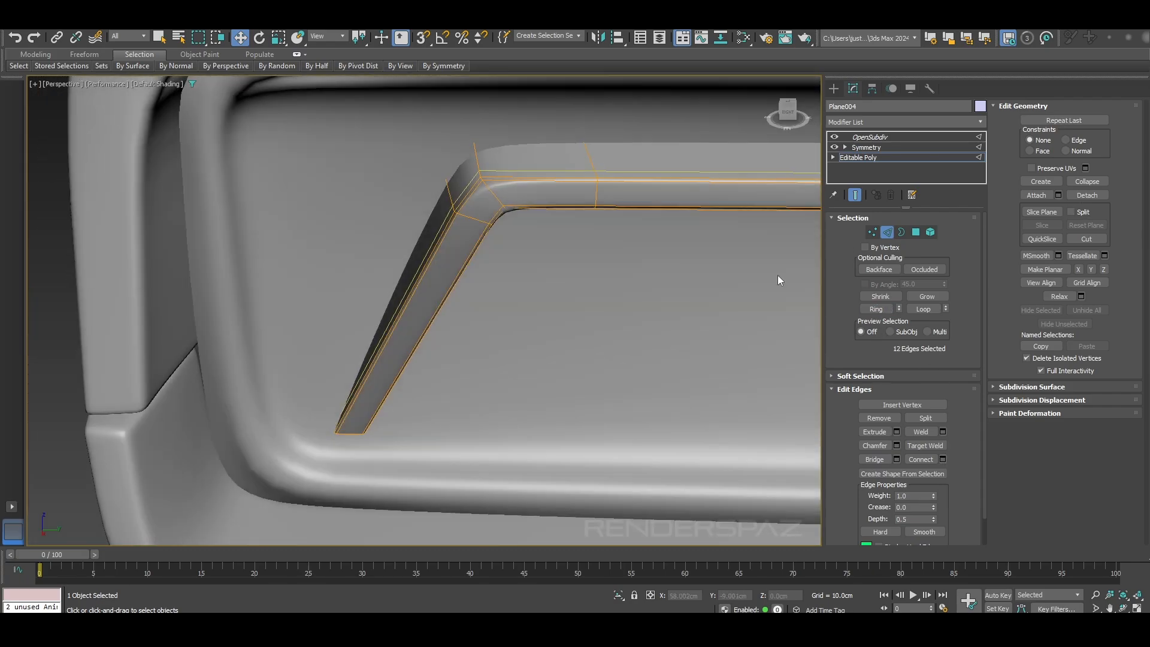
{"action": "middle_click_drag", "start_coordinate": [778, 275], "coordinate": [961, 240], "text": "alt"}
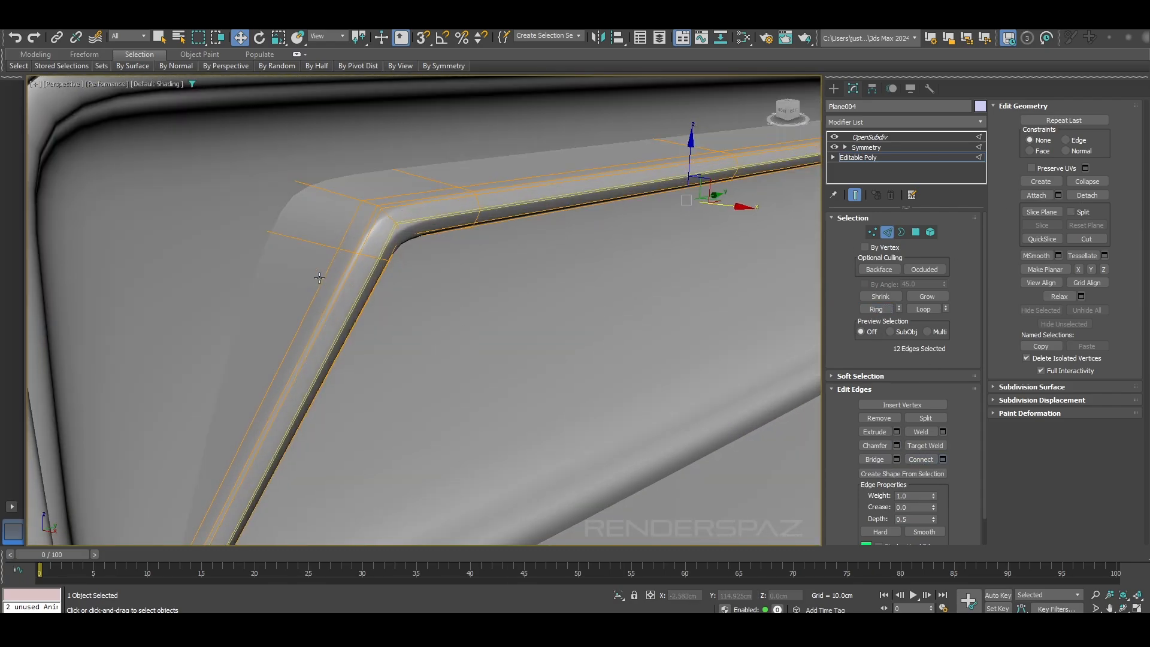
{"action": "left_click", "coordinate": [923, 297]}
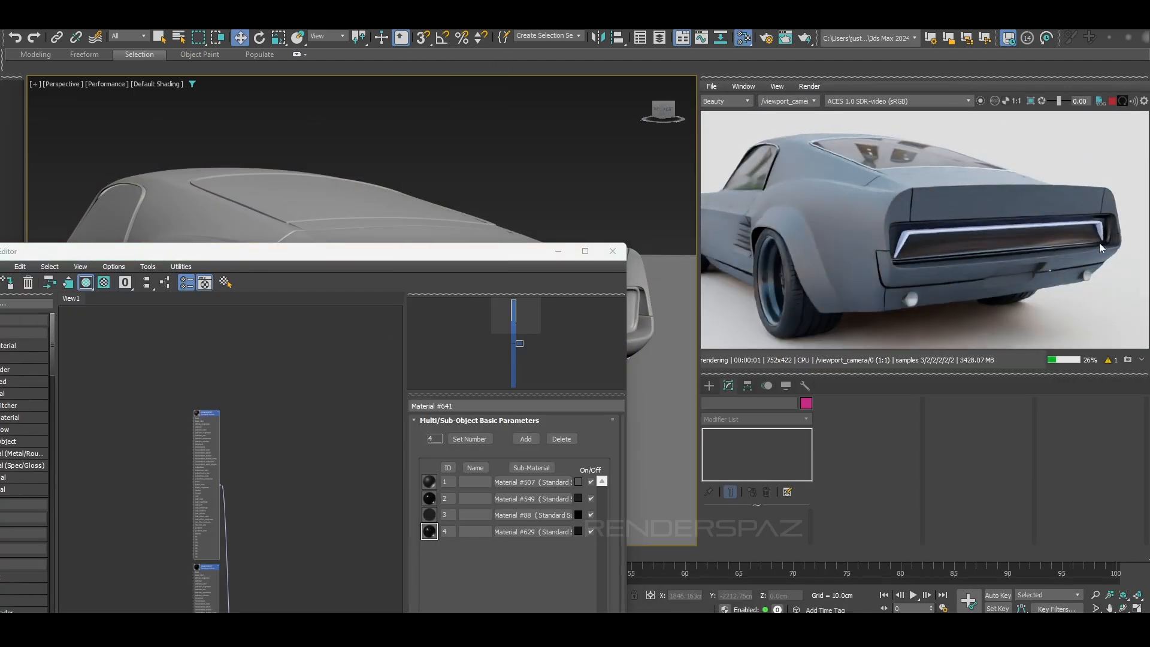
- Close the material editor and inspect the glowing tail light strip in the Arnold render from several rear angles
{"action": "middle_click_drag", "start_coordinate": [479, 195], "coordinate": [455, 184], "text": "alt"}
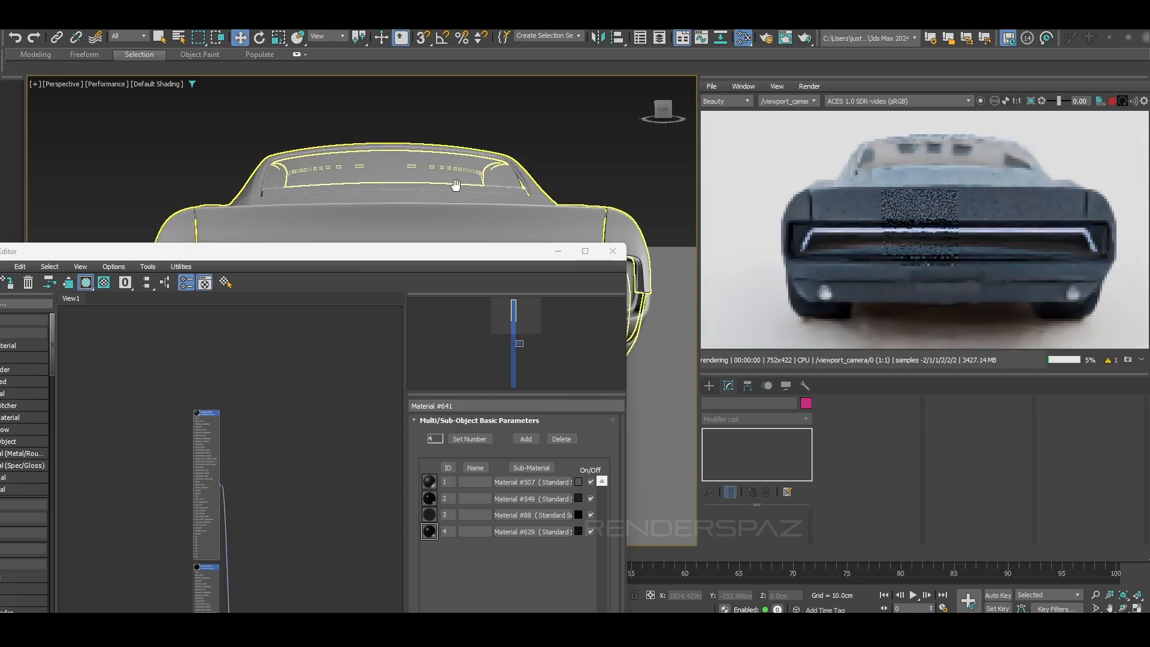
{"action": "scroll", "coordinate": [482, 191], "scroll_direction": "down", "scroll_amount": 3}
{"action": "left_click", "coordinate": [613, 251]}
{"action": "middle_click_drag", "start_coordinate": [419, 335], "coordinate": [457, 344], "text": "alt"}
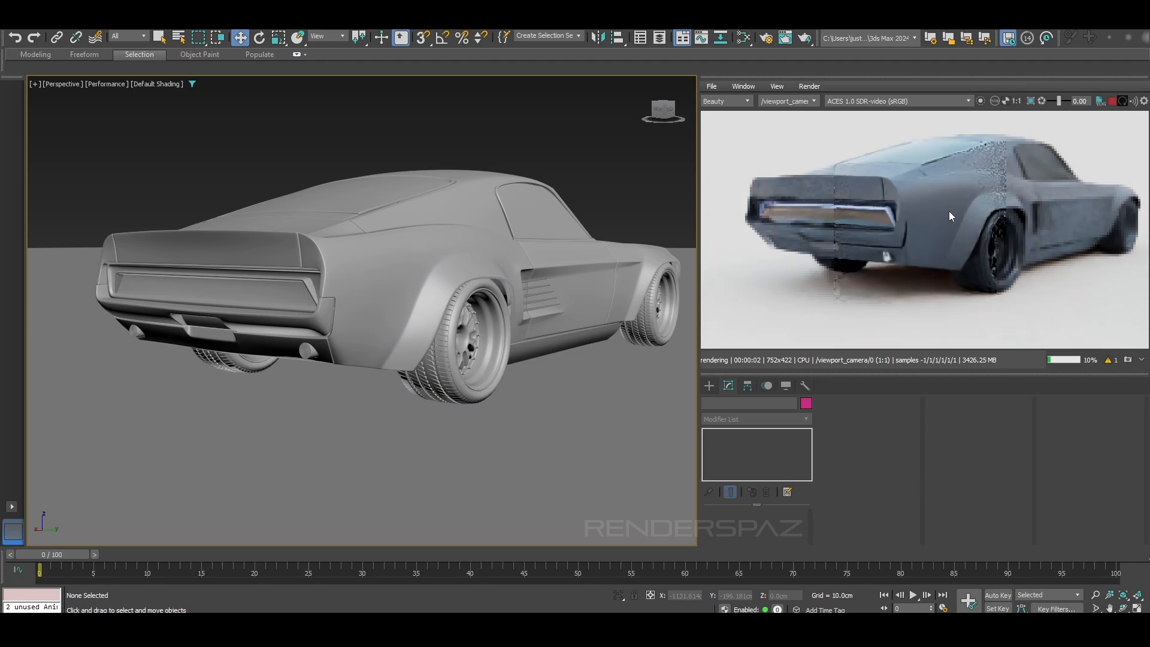
{"action": "scroll", "coordinate": [871, 229], "scroll_direction": "up", "scroll_amount": 2}
{"action": "middle_click_drag", "start_coordinate": [923, 221], "coordinate": [905, 231]}
{"action": "middle_click_drag", "start_coordinate": [479, 276], "coordinate": [541, 293], "text": "alt"}
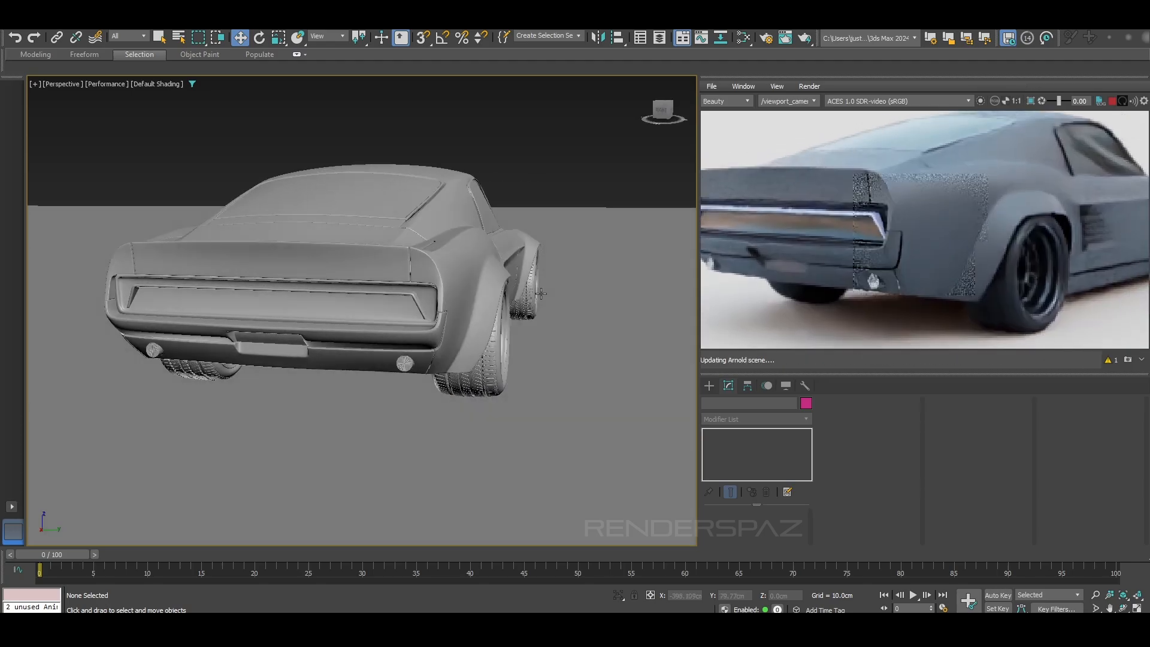
{"action": "middle_click_drag", "start_coordinate": [414, 321], "coordinate": [563, 318], "text": "alt"}
{"action": "scroll", "coordinate": [455, 306], "scroll_direction": "up", "scroll_amount": 2}
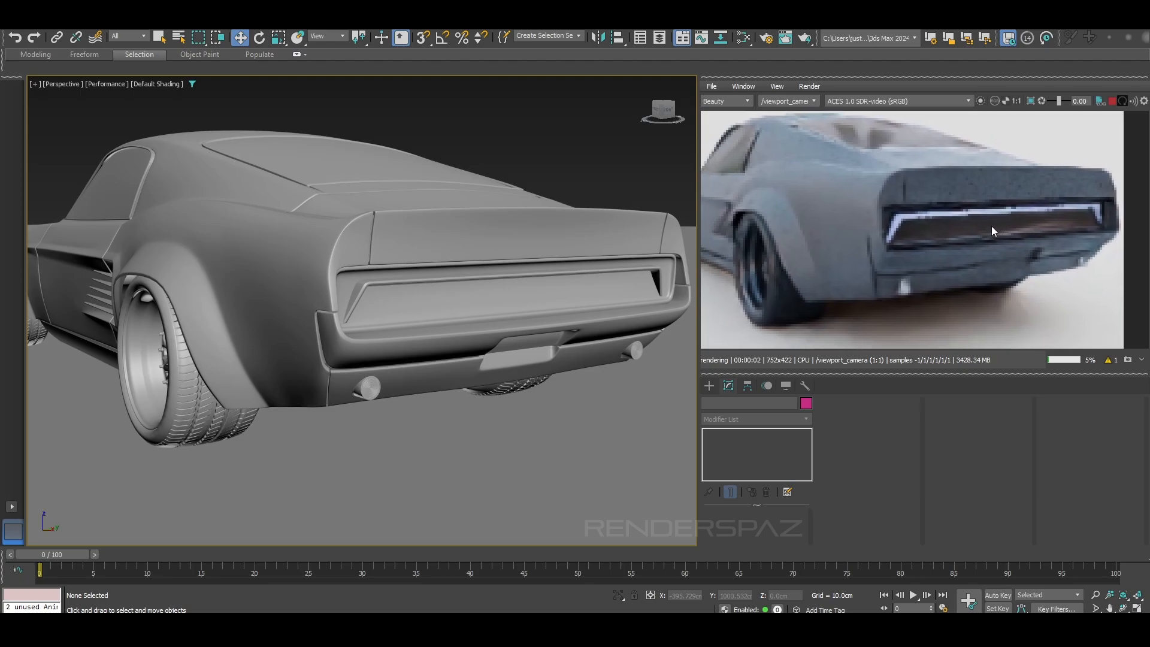
{"action": "middle_click_drag", "start_coordinate": [991, 225], "coordinate": [1005, 221]}
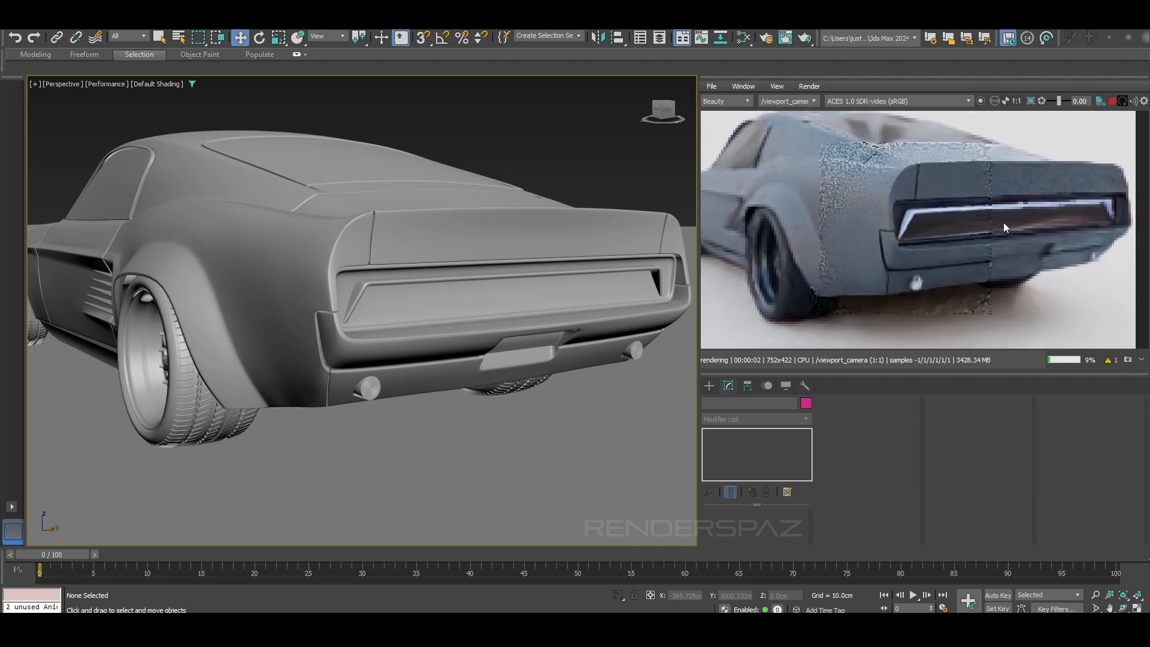
{"action": "left_click", "coordinate": [1016, 102]}
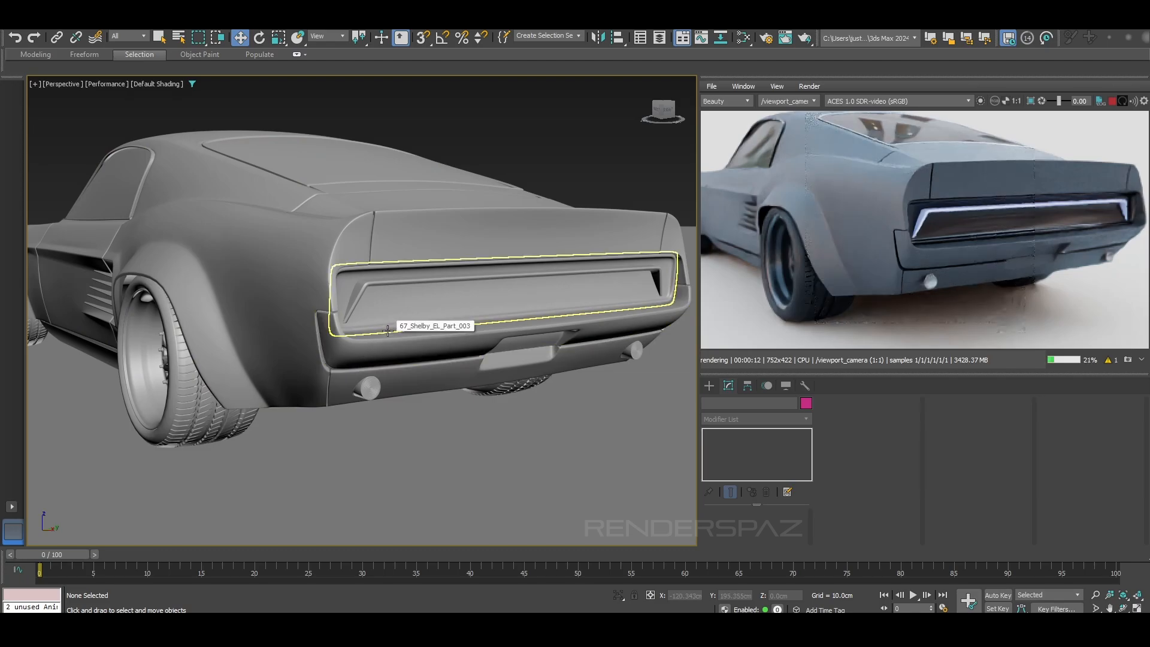
- Load the recessed tail light panel's material into the Slate Material Editor
{"action": "scroll", "coordinate": [426, 268], "scroll_direction": "up", "scroll_amount": 2}
{"action": "scroll", "coordinate": [366, 258], "scroll_direction": "up", "scroll_amount": 3}
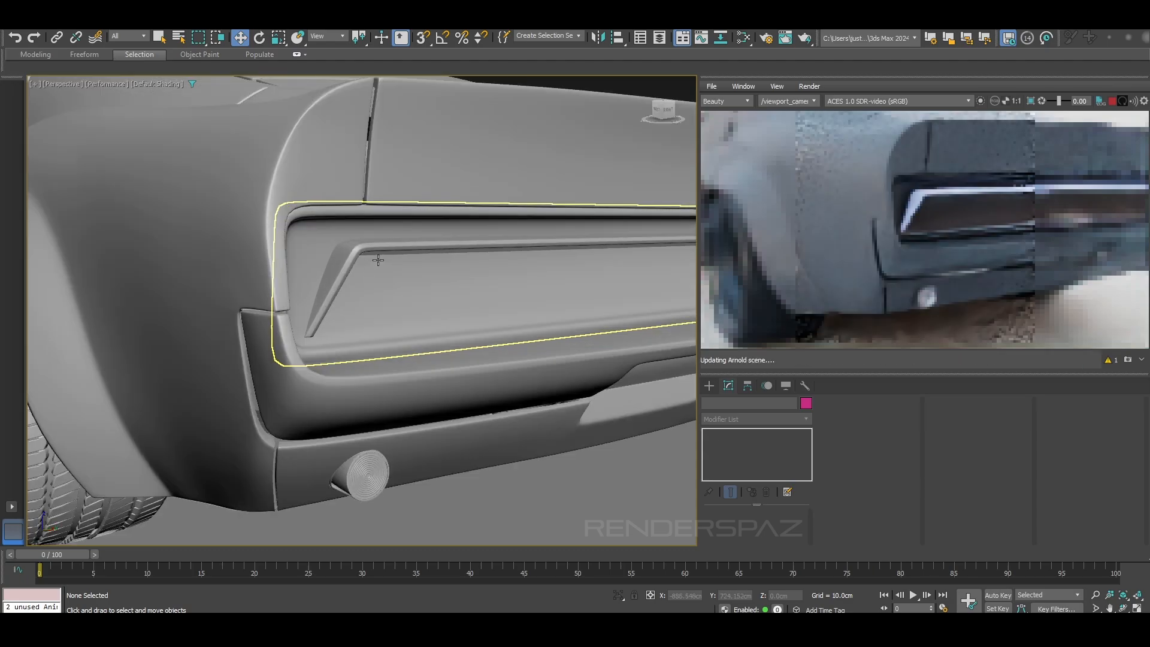
{"action": "scroll", "coordinate": [284, 306], "scroll_direction": "down", "scroll_amount": 1}
{"action": "scroll", "coordinate": [284, 306], "scroll_direction": "up", "scroll_amount": 2}
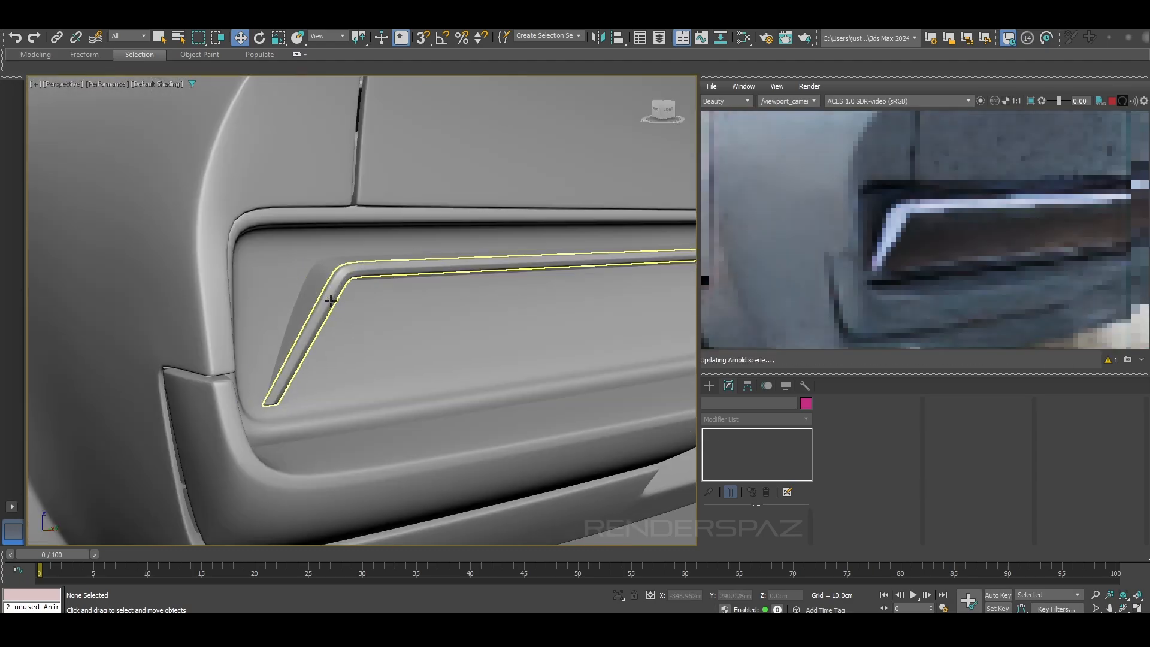
{"action": "key", "text": "m"}
{"action": "left_click_drag", "start_coordinate": [341, 257], "coordinate": [367, 315]}
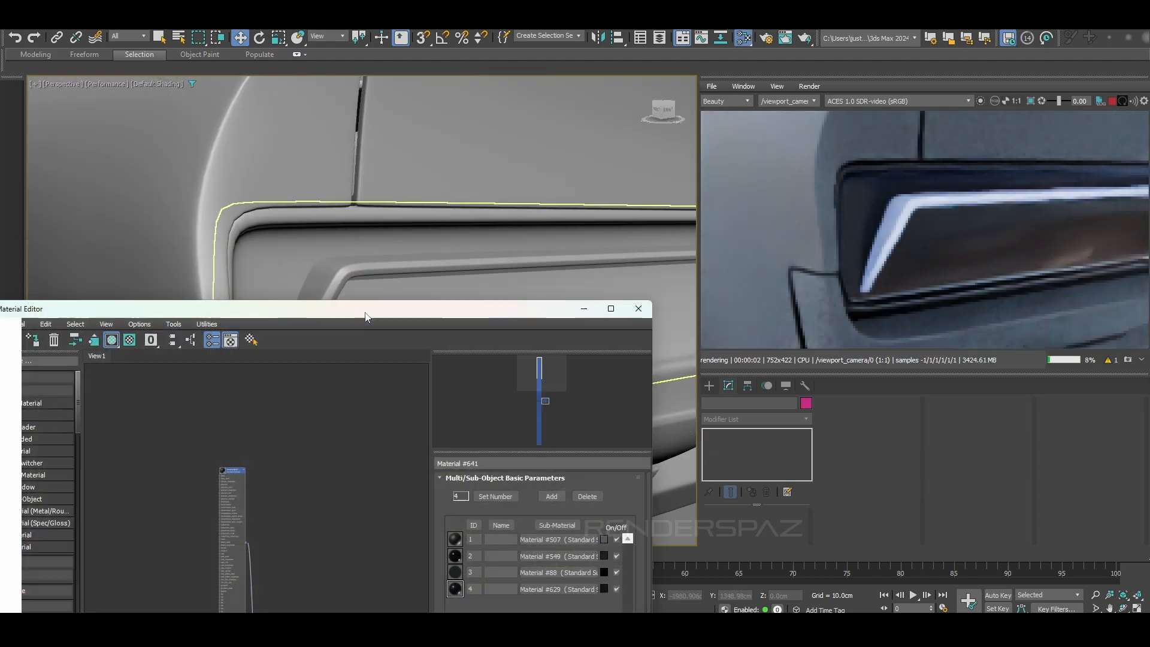
{"action": "left_click_drag", "start_coordinate": [186, 315], "coordinate": [396, 344]}
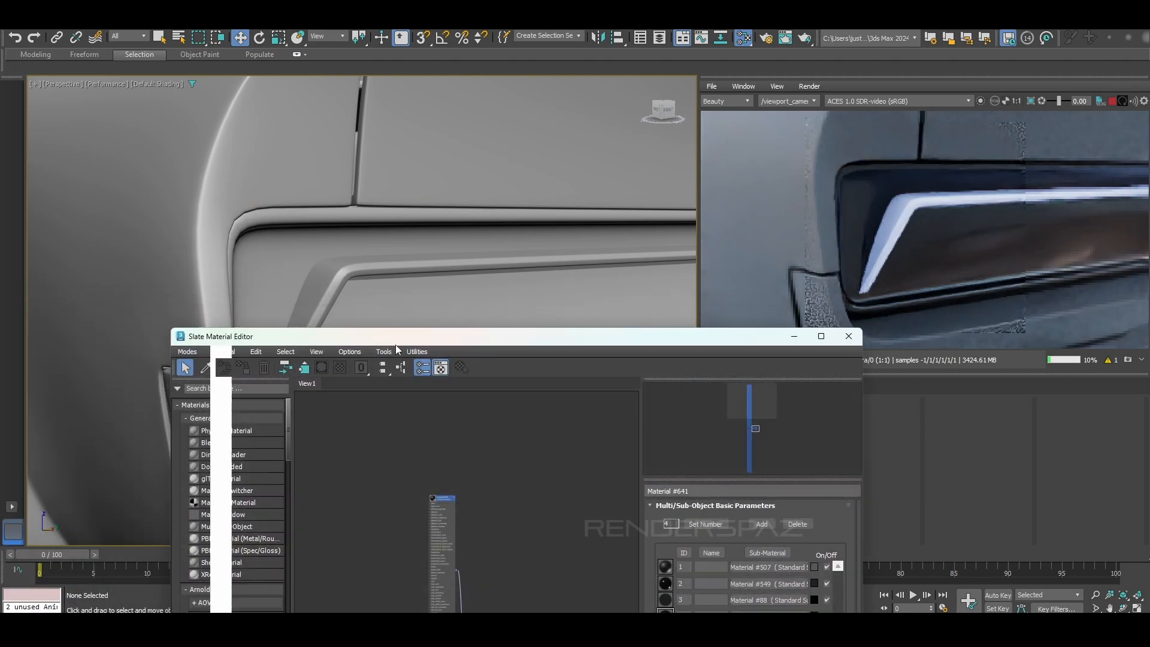
{"action": "left_click", "coordinate": [311, 226]}
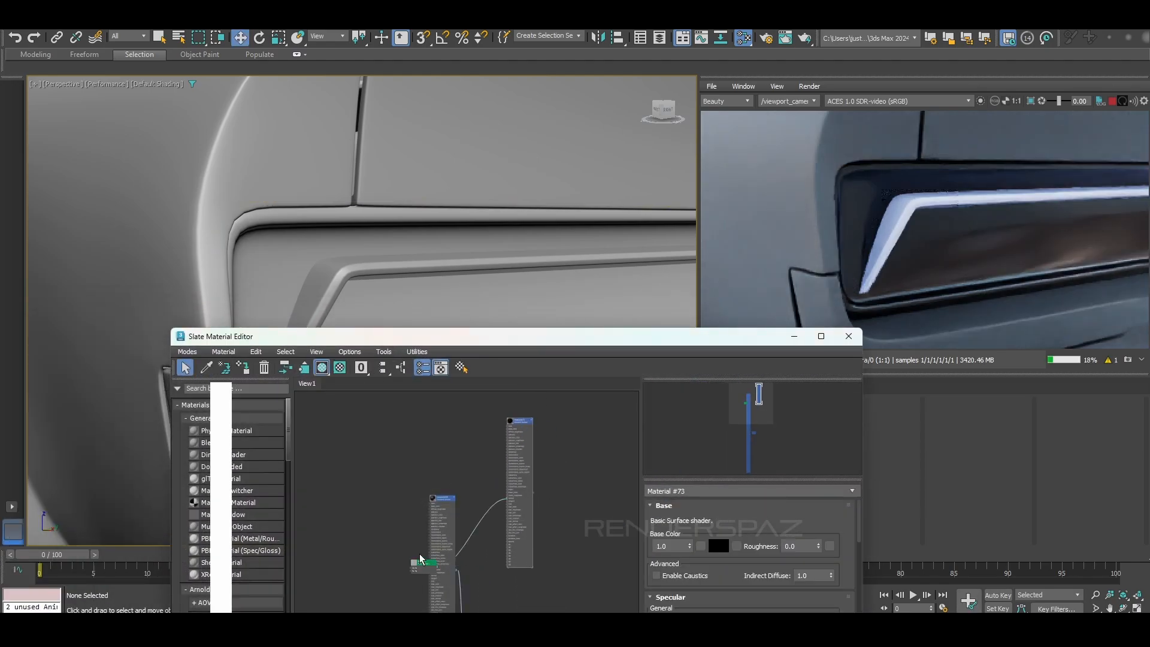
- Assign the black Material #73 to the extruded housing behind the light strip
{"action": "left_click_drag", "start_coordinate": [419, 564], "coordinate": [412, 443]}
{"action": "scroll", "coordinate": [530, 505], "scroll_direction": "up", "scroll_amount": 3}
{"action": "left_click_drag", "start_coordinate": [530, 502], "coordinate": [328, 280]}
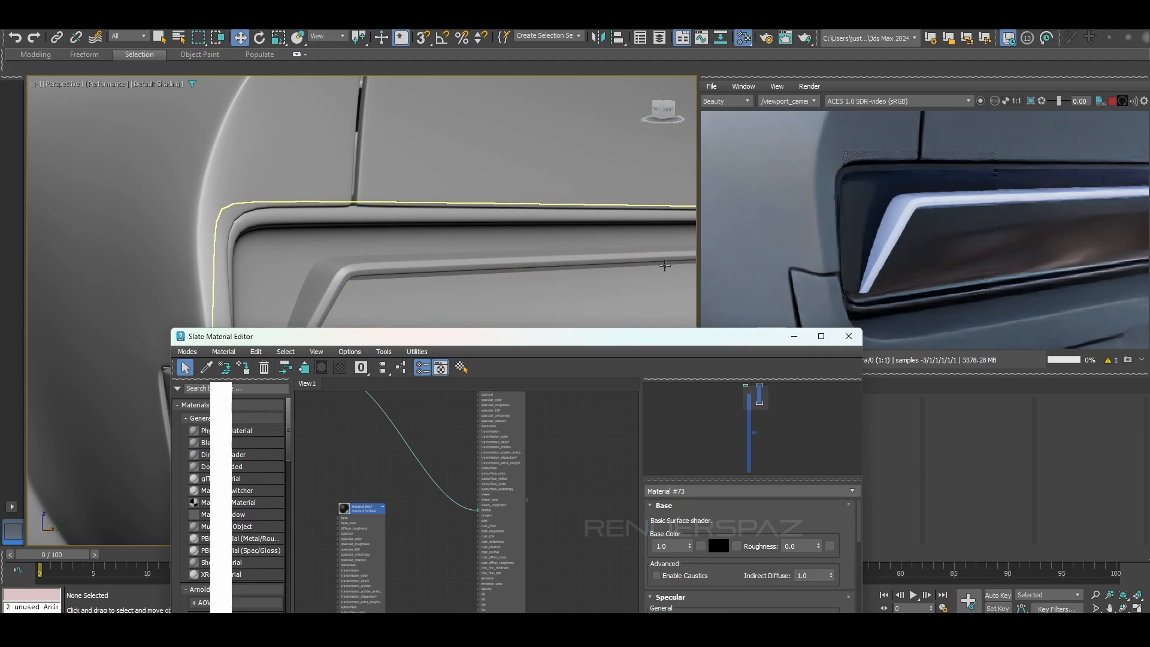
- Review the Arnold sampling and system settings in Render Setup, including the render device and thread options
{"action": "left_click_drag", "start_coordinate": [602, 342], "coordinate": [455, 135]}
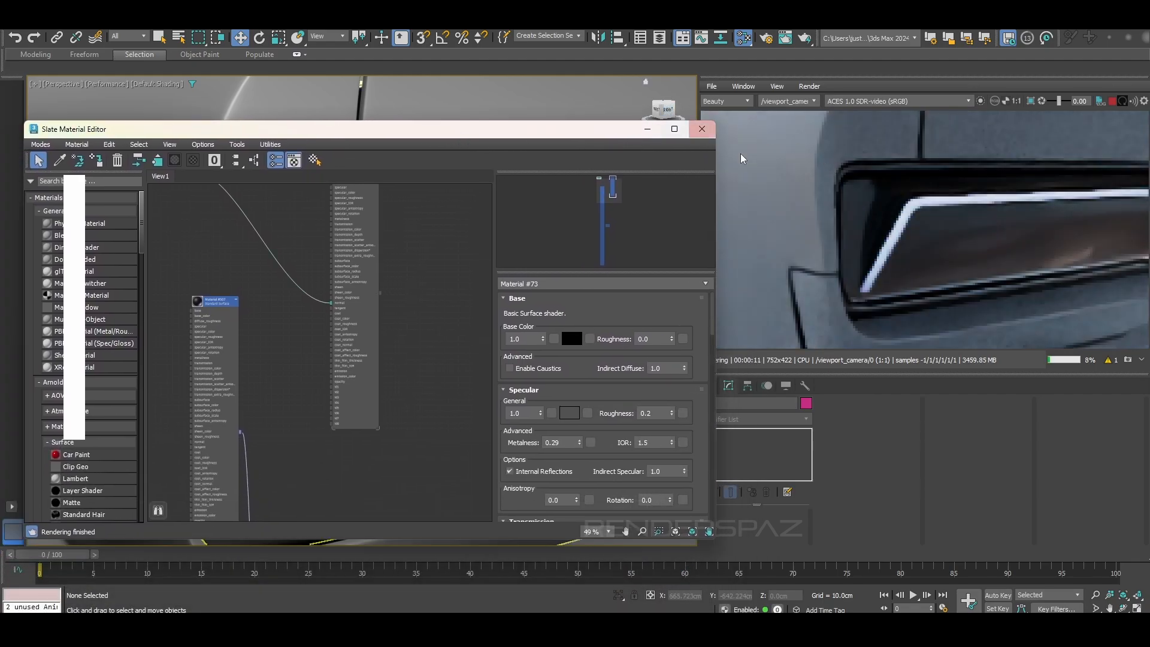
{"action": "left_click", "coordinate": [359, 24]}
{"action": "left_click", "coordinate": [390, 82]}
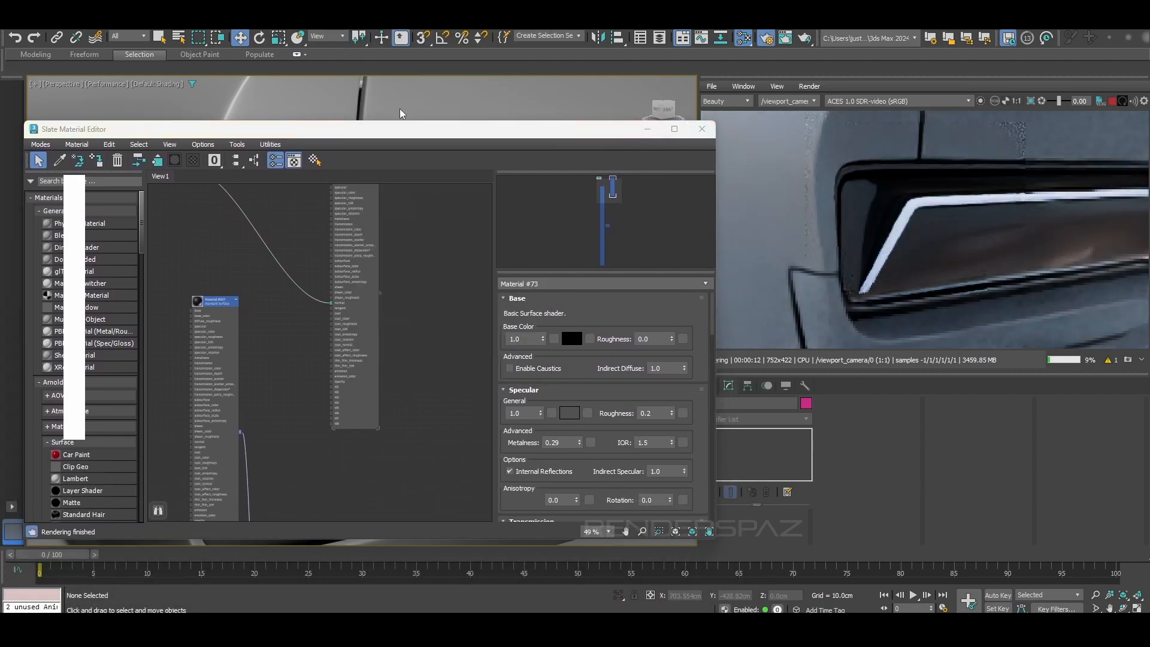
{"action": "left_click", "coordinate": [509, 238]}
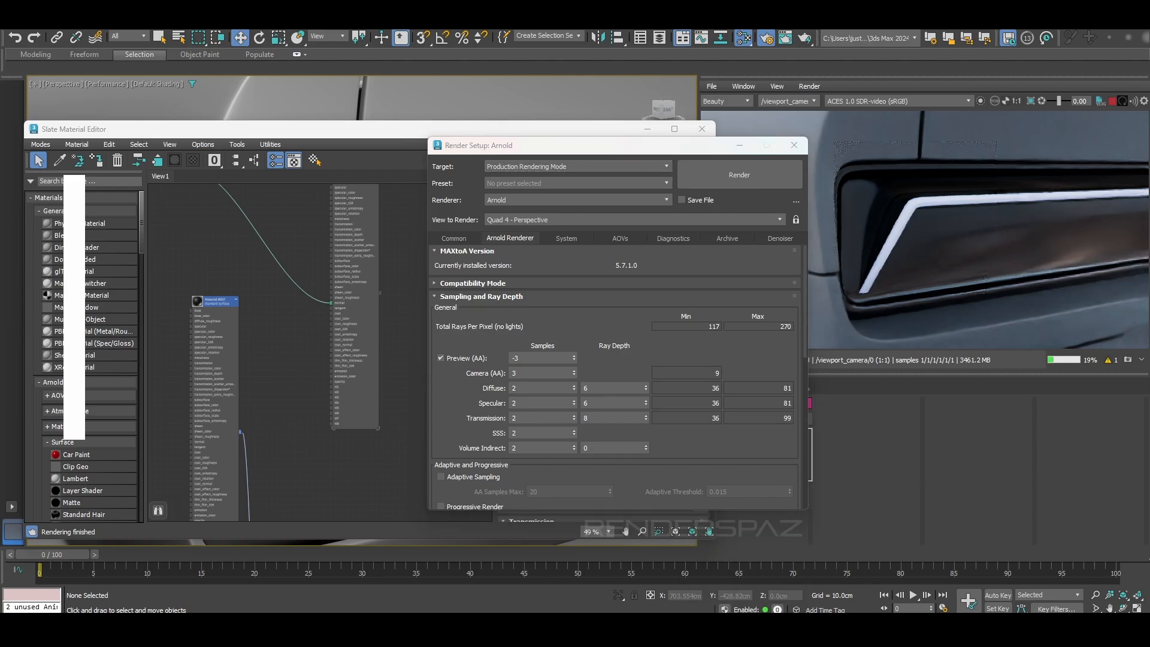
{"action": "right_click", "coordinate": [748, 629]}
{"action": "left_click", "coordinate": [787, 504]}
{"action": "left_click", "coordinate": [566, 238]}
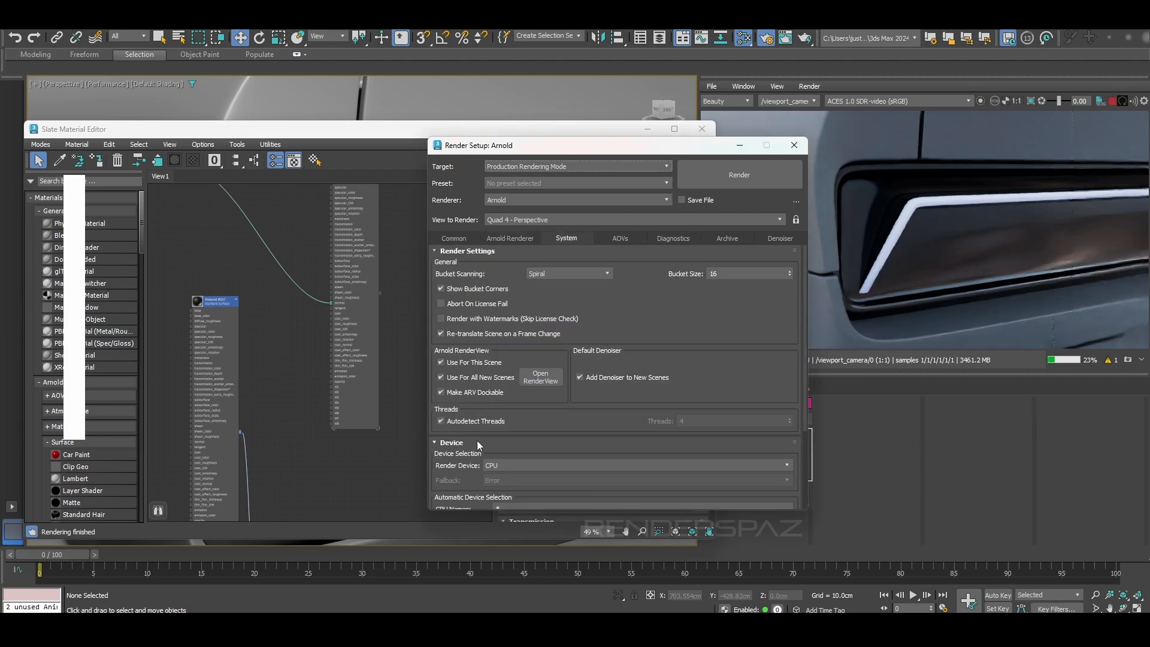
{"action": "left_click", "coordinate": [474, 421]}
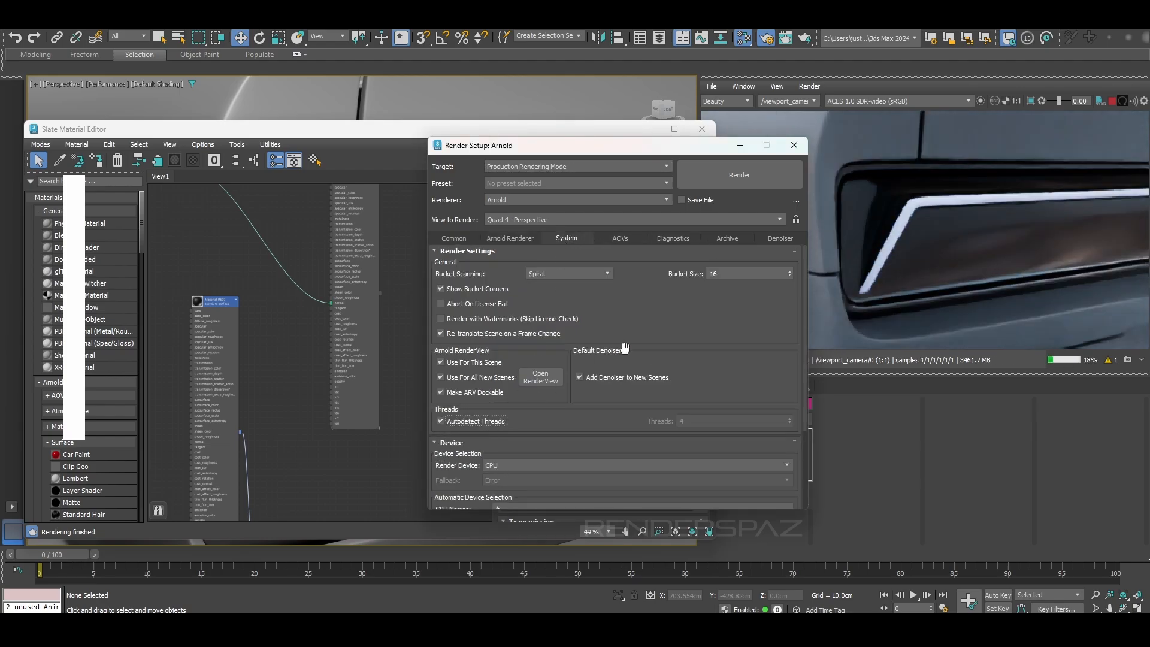
{"action": "left_click", "coordinate": [795, 145]}
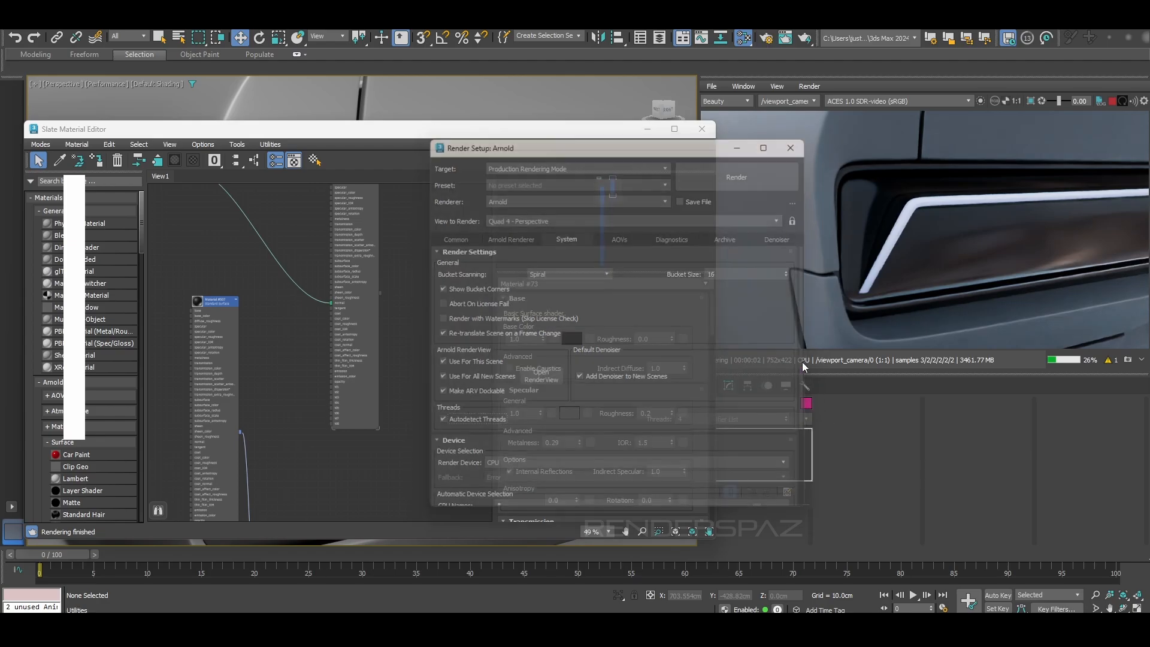
- Check the Save UI Threads options of the Arnold RenderView and close the Slate Material Editor
{"action": "left_click", "coordinate": [779, 87]}
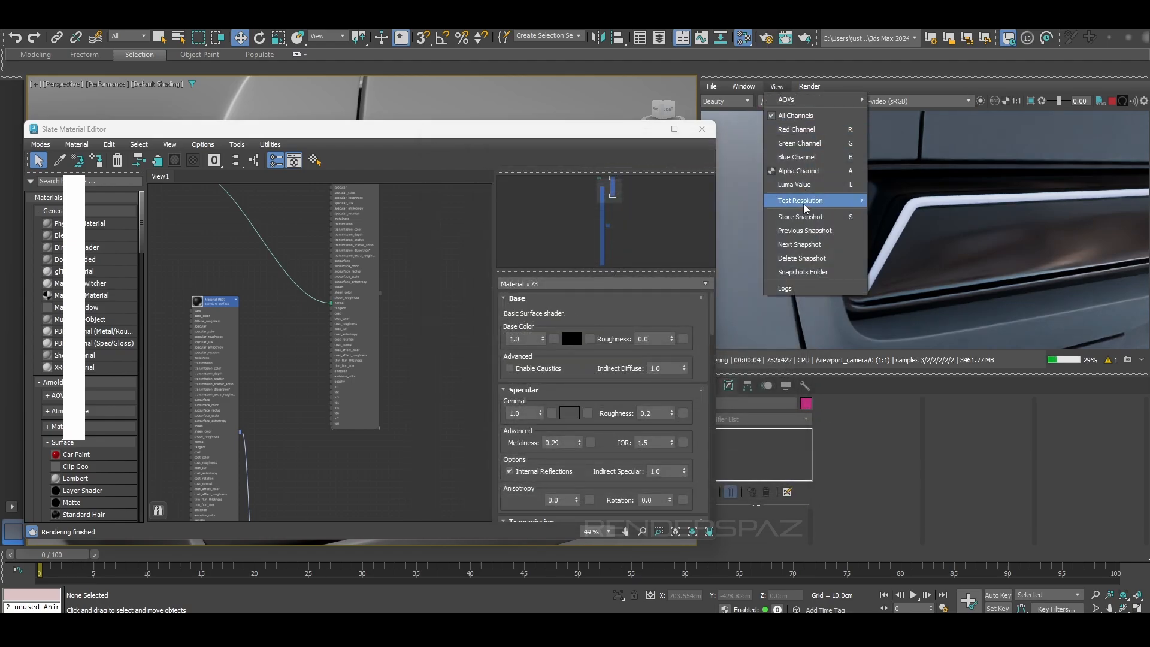
{"action": "mouse_move", "coordinate": [806, 204]}
{"action": "mouse_move", "coordinate": [807, 90]}
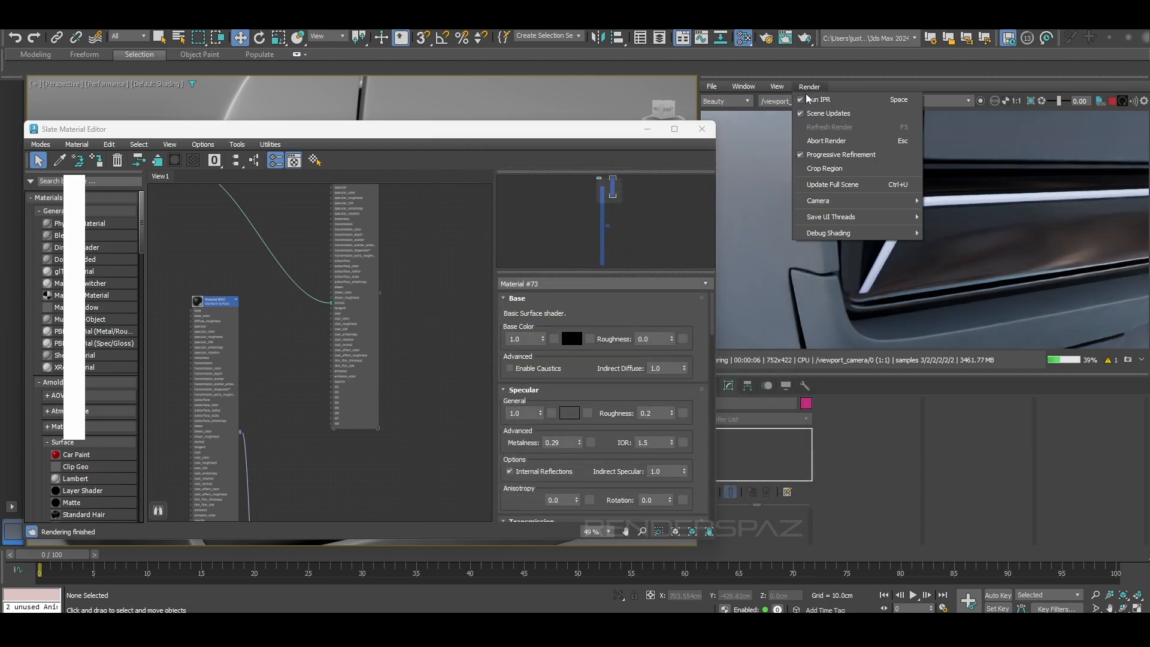
{"action": "mouse_move", "coordinate": [869, 233]}
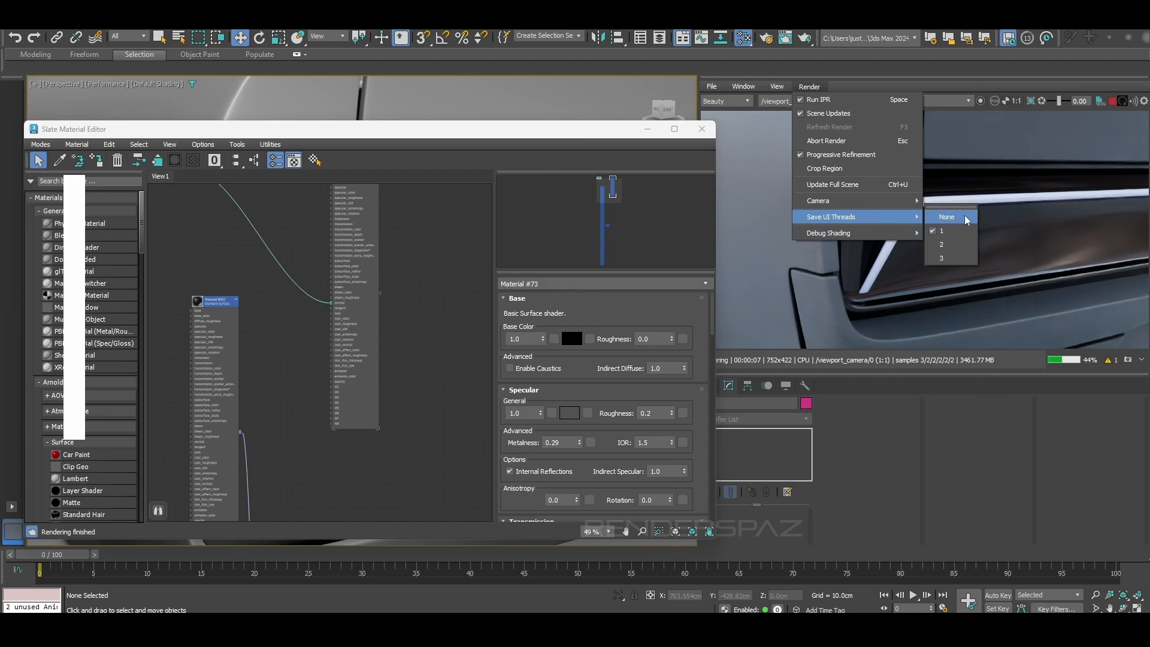
{"action": "left_click", "coordinate": [803, 138]}
{"action": "left_click", "coordinate": [703, 133]}
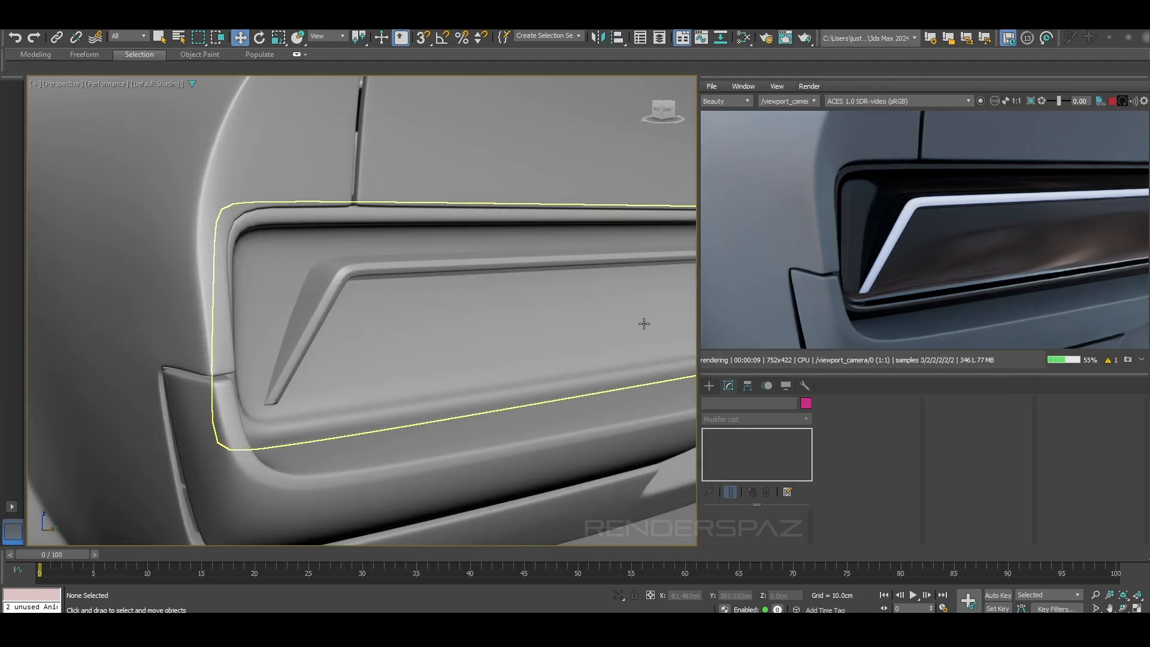
- Select the light strip and toggle its OpenSubdiv and Symmetry modifiers off and on to check their effect
{"action": "scroll", "coordinate": [645, 326], "scroll_direction": "down", "scroll_amount": 2}
{"action": "middle_click_drag", "start_coordinate": [551, 342], "coordinate": [377, 336], "text": "alt"}
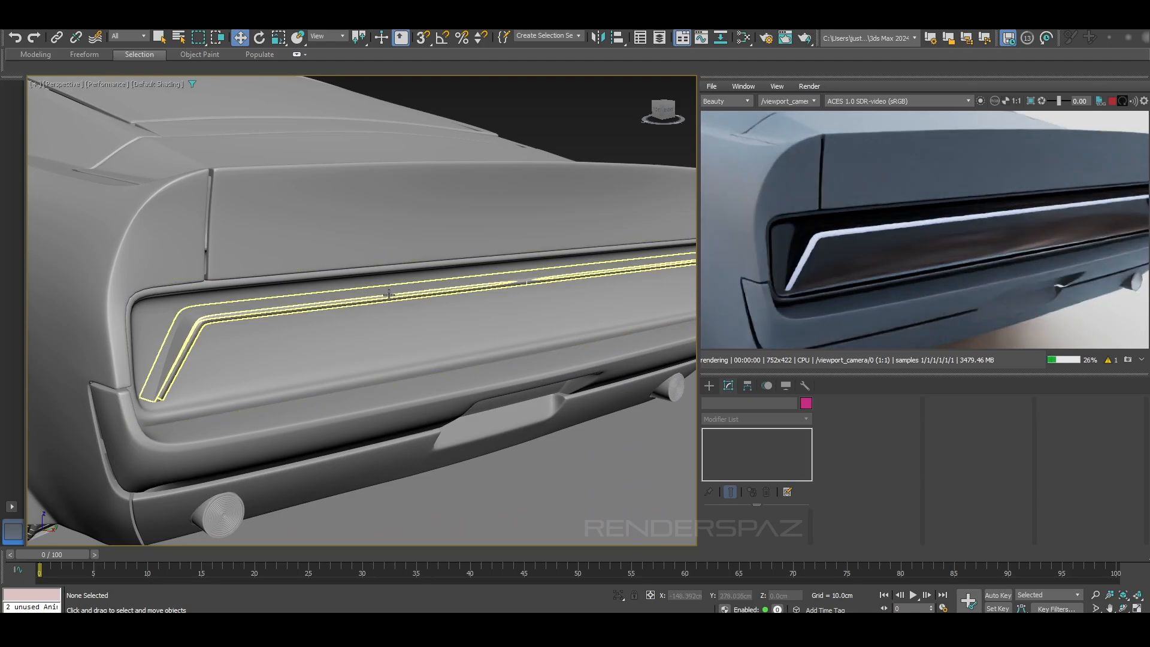
{"action": "left_click", "coordinate": [391, 298]}
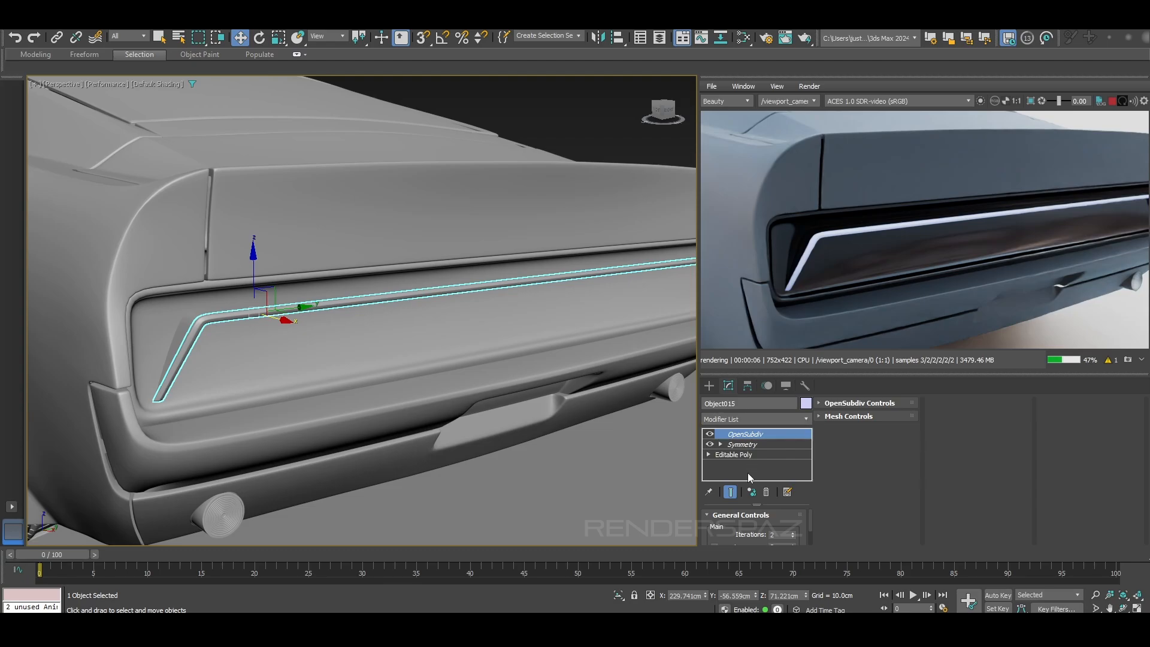
{"action": "left_click", "coordinate": [710, 435]}
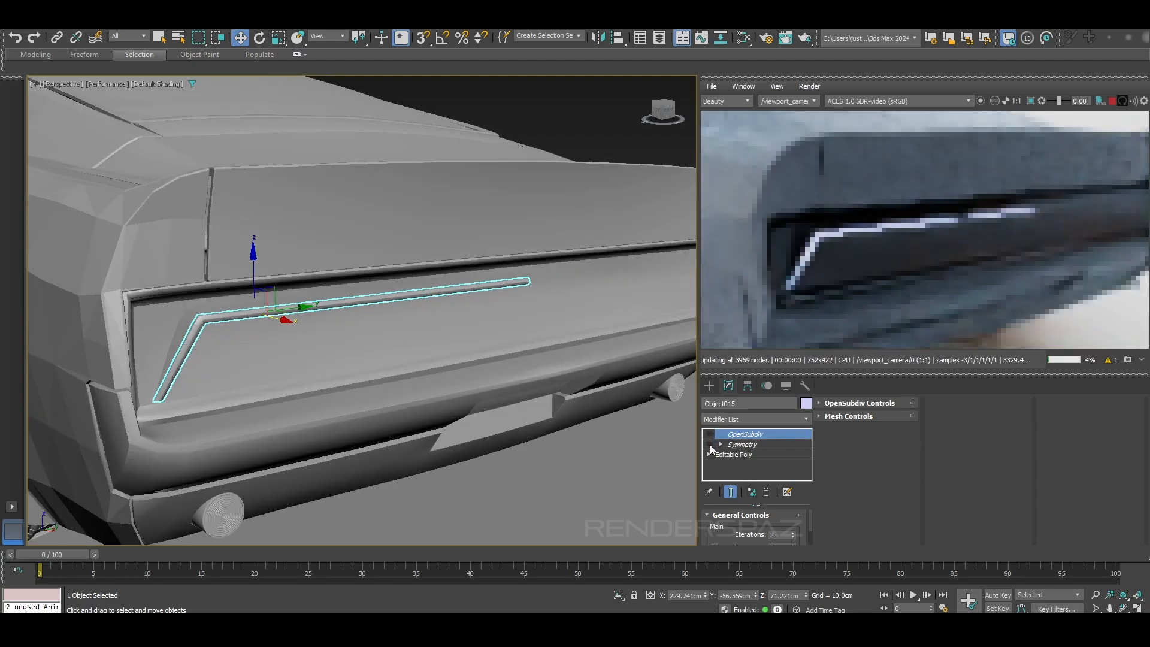
{"action": "left_click", "coordinate": [710, 444]}
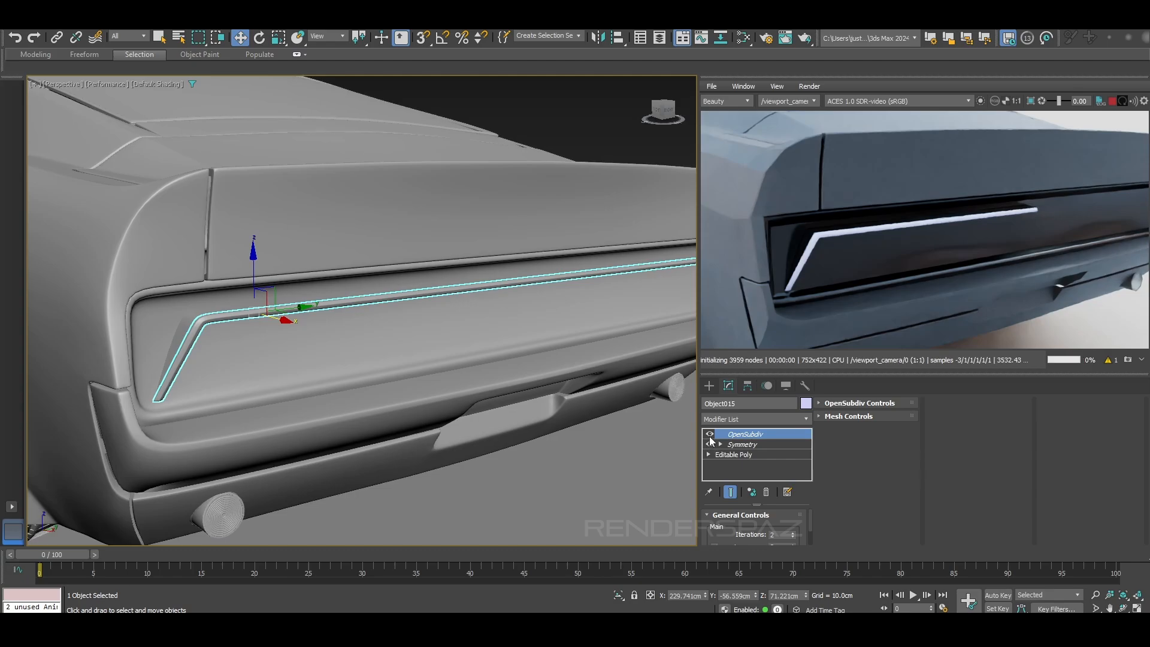
- Add a Shell modifier to the light strip and enlarge the area for its parameters
{"action": "left_click", "coordinate": [740, 419]}
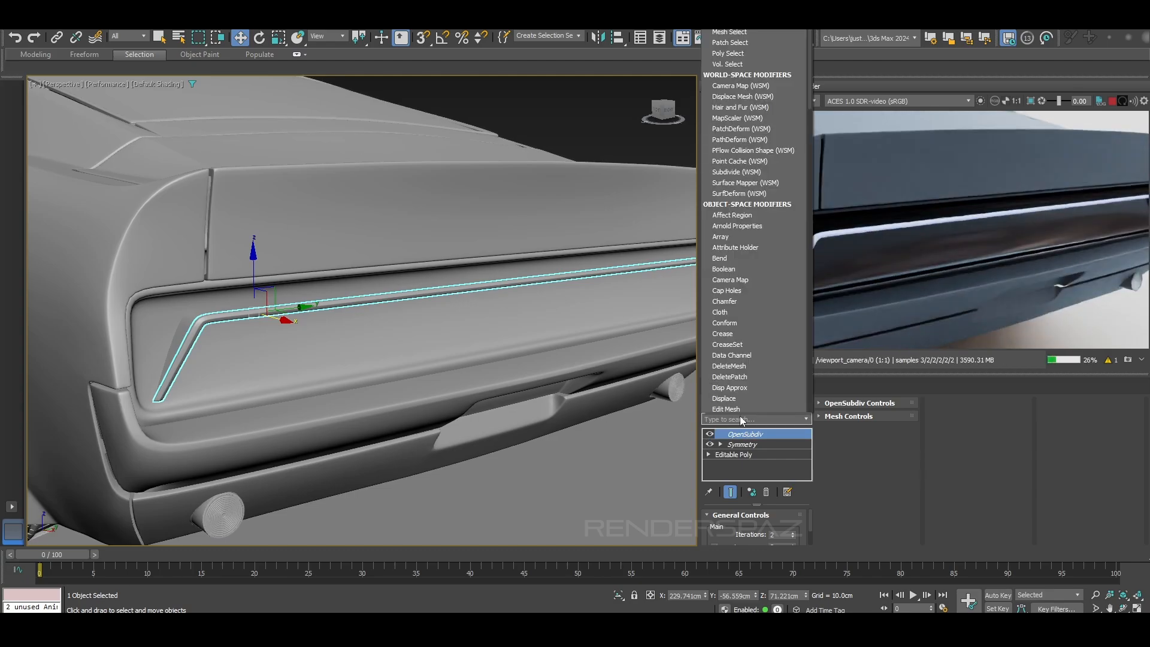
{"action": "type", "text": "s"}
{"action": "left_click", "coordinate": [719, 8]}
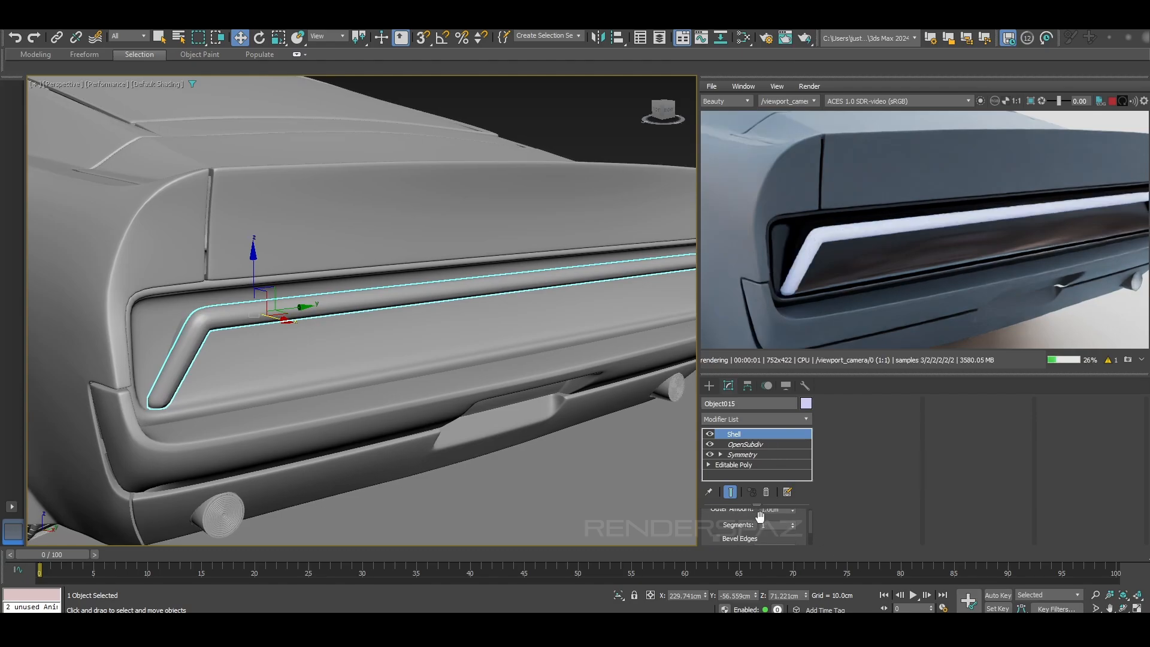
{"action": "scroll", "coordinate": [764, 515], "scroll_direction": "down", "scroll_amount": 1}
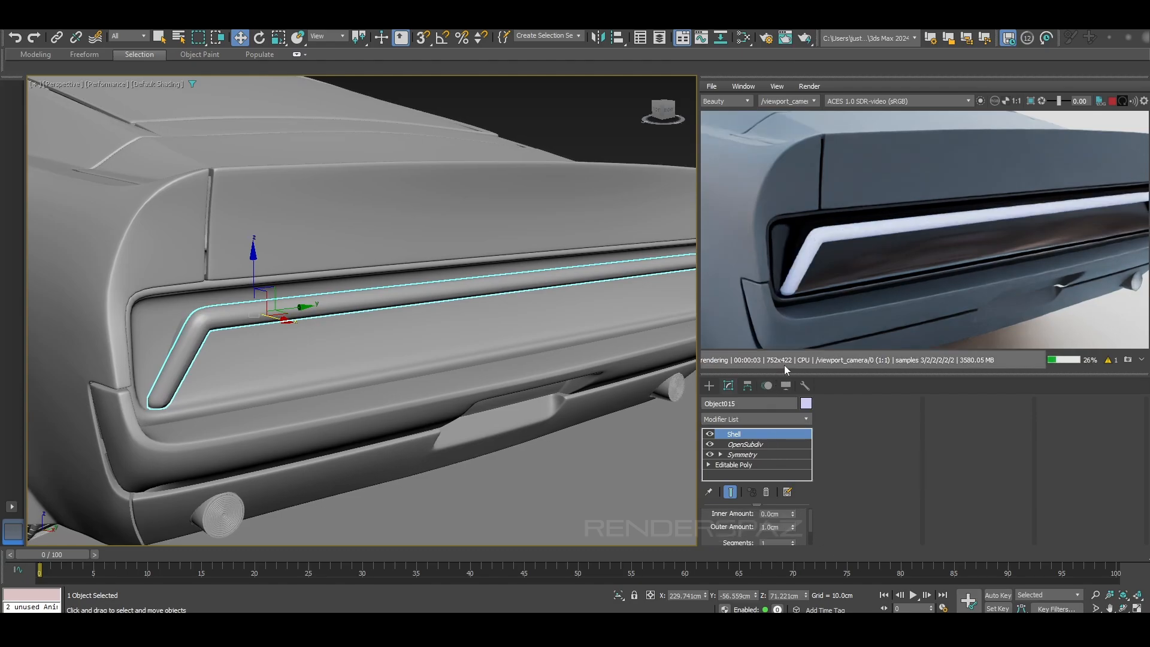
{"action": "left_click_drag", "start_coordinate": [787, 372], "coordinate": [787, 280]}
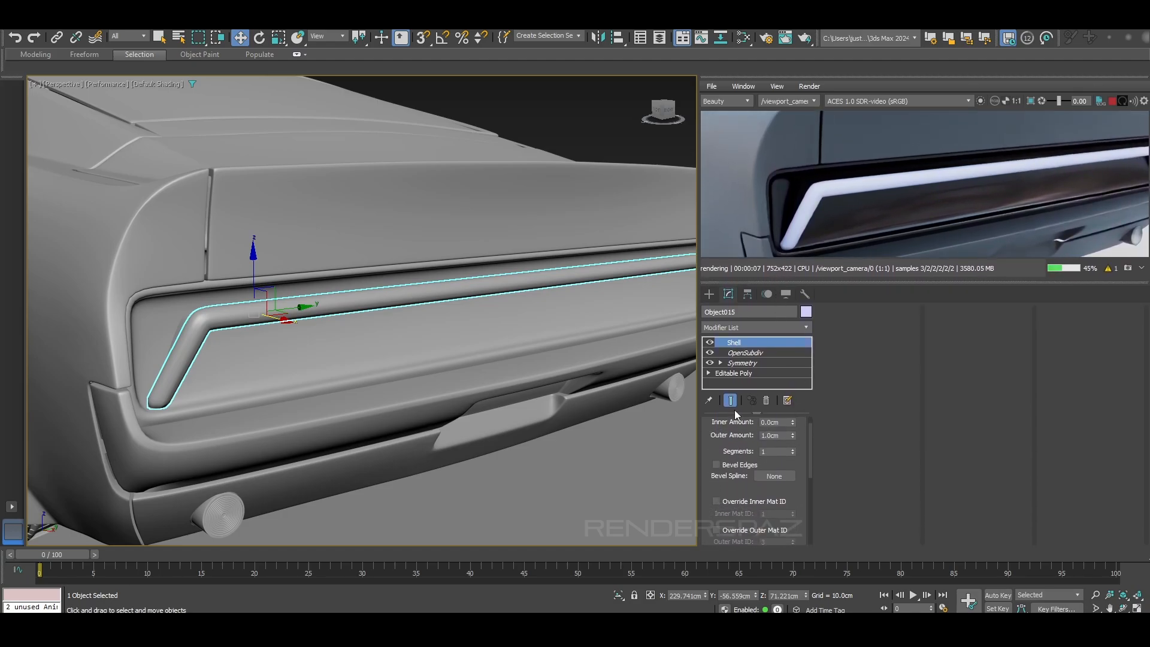
- Set the Shell's outer amount to 0 cm and its inner amount to 0.003 cm
{"action": "right_click", "coordinate": [792, 437]}
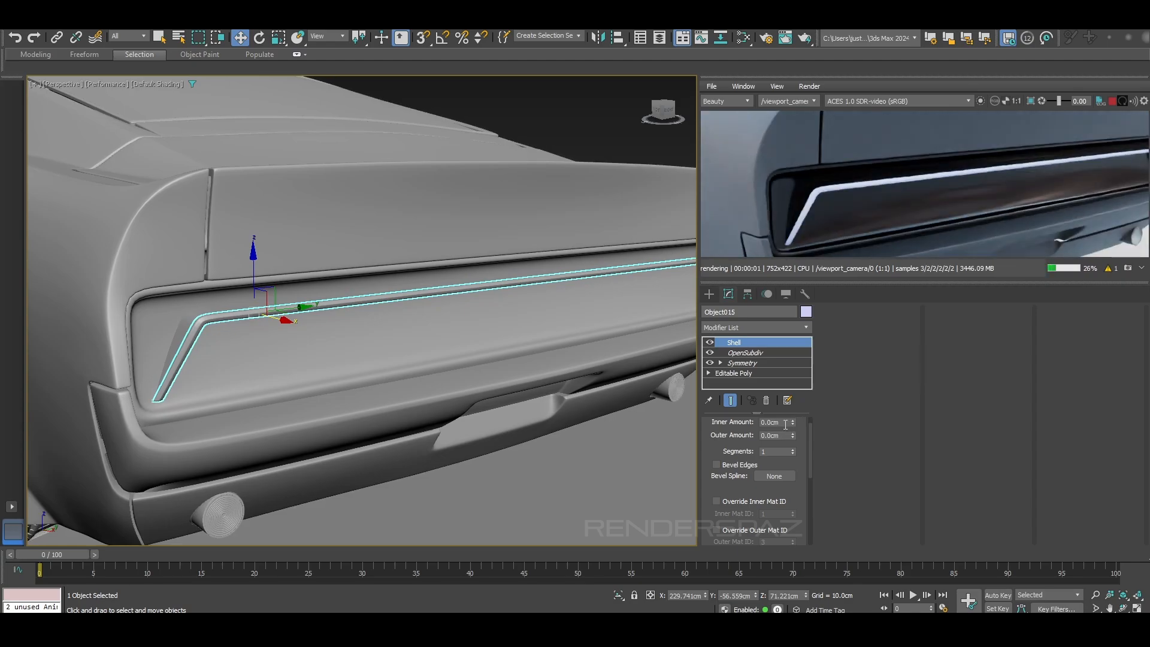
{"action": "double_click", "coordinate": [771, 423]}
{"action": "type", "text": ".03"}
{"action": "key", "text": "Return"}
{"action": "middle_click_drag", "start_coordinate": [418, 389], "coordinate": [465, 389]}
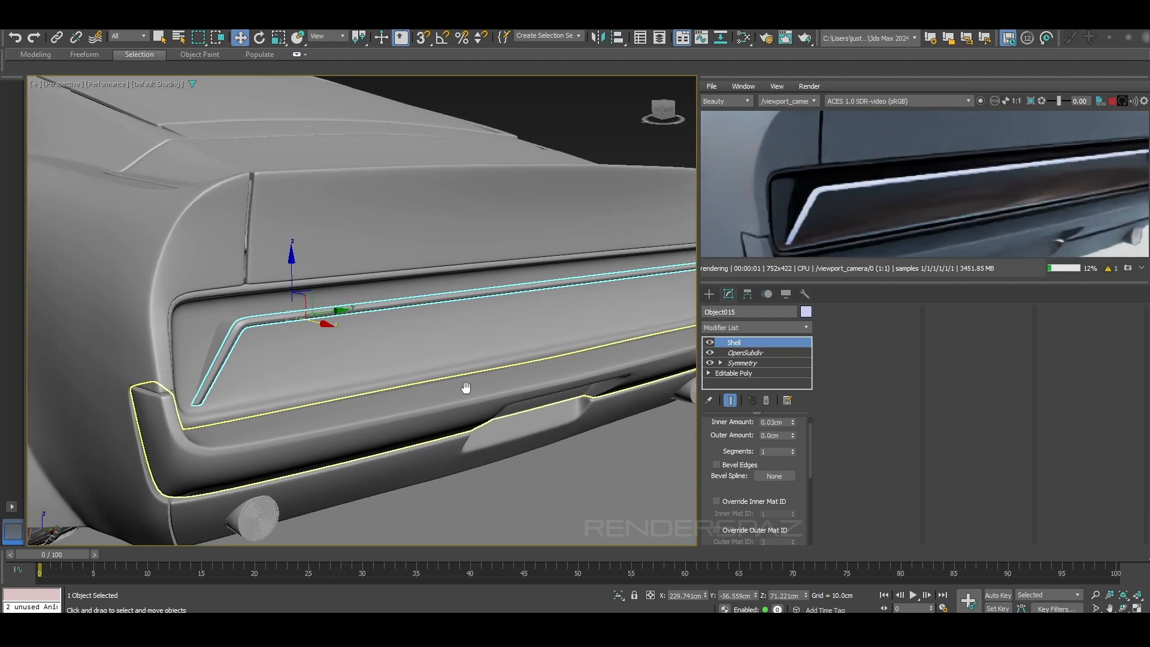
{"action": "scroll", "coordinate": [246, 339], "scroll_direction": "up", "scroll_amount": 3}
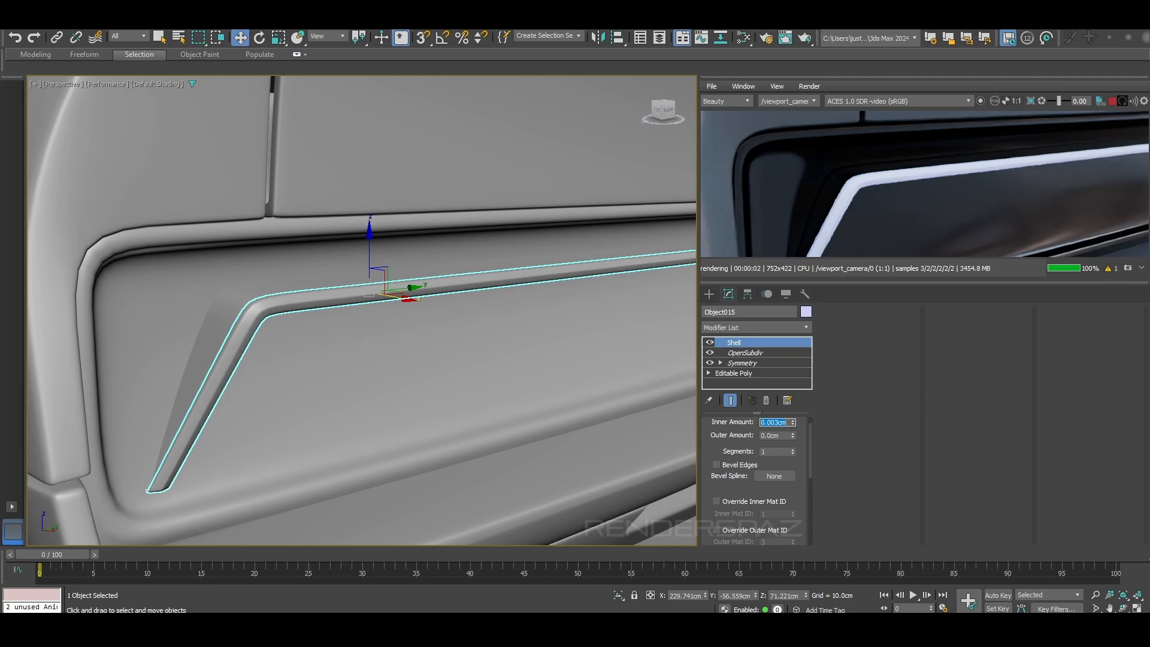
- Reselect the shelled light strip and create a new Arnold Standard Surface material in the Slate Material Editor
{"action": "left_click", "coordinate": [234, 454]}
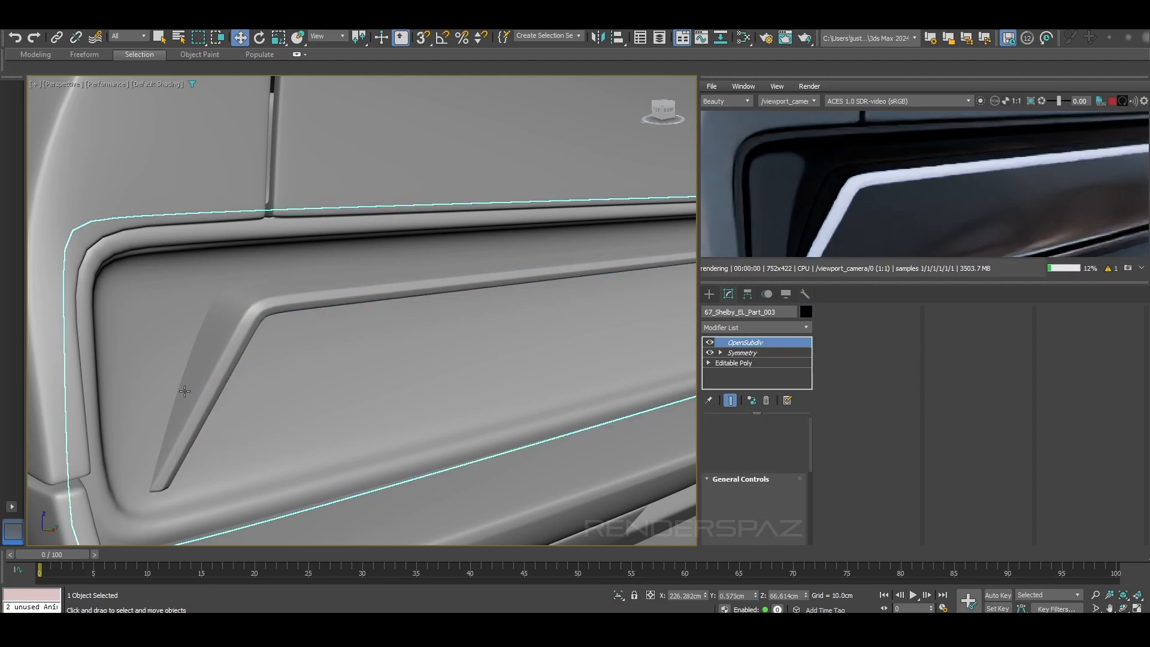
{"action": "left_click", "coordinate": [214, 345]}
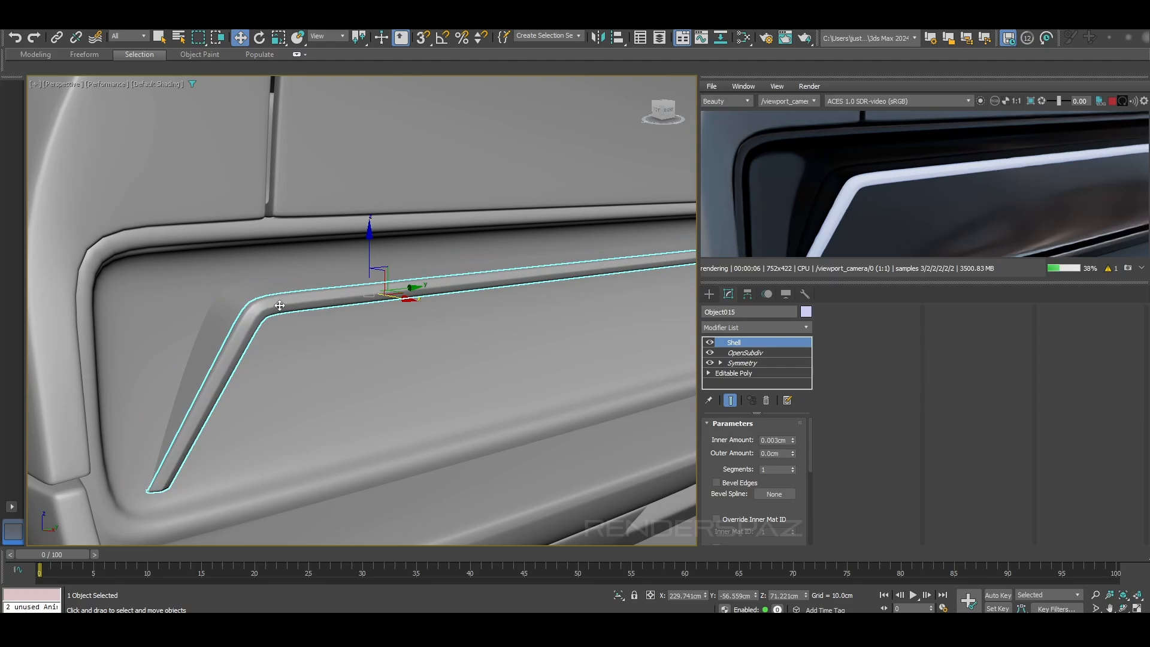
{"action": "key", "text": "m"}
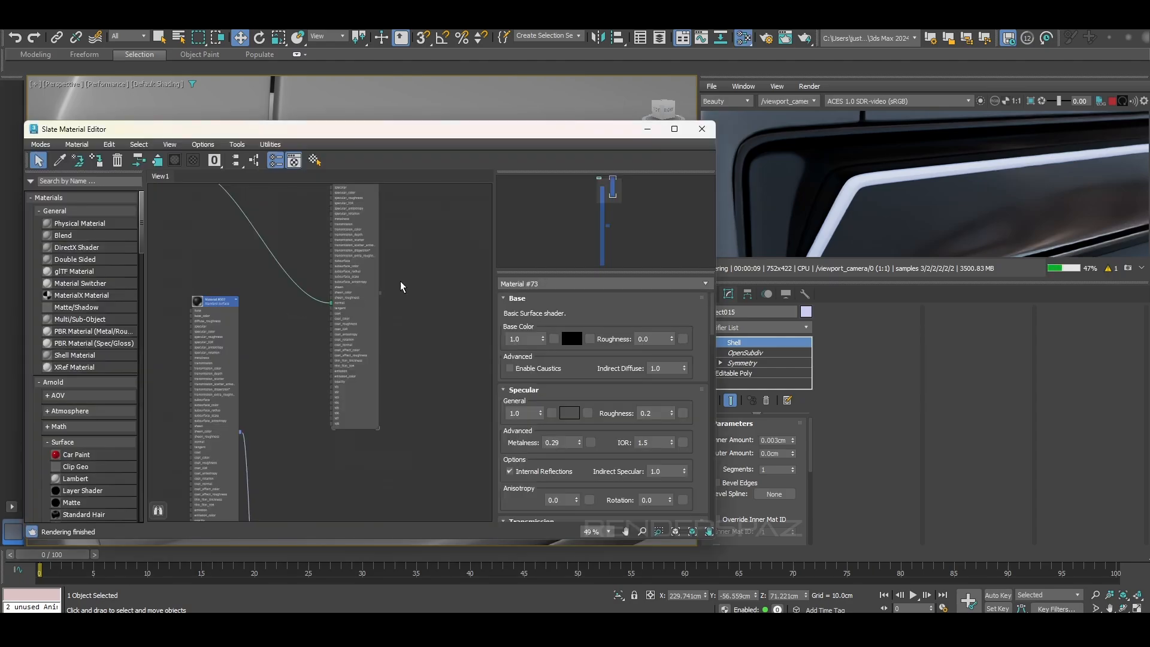
{"action": "scroll", "coordinate": [256, 352], "scroll_direction": "up", "scroll_amount": 3}
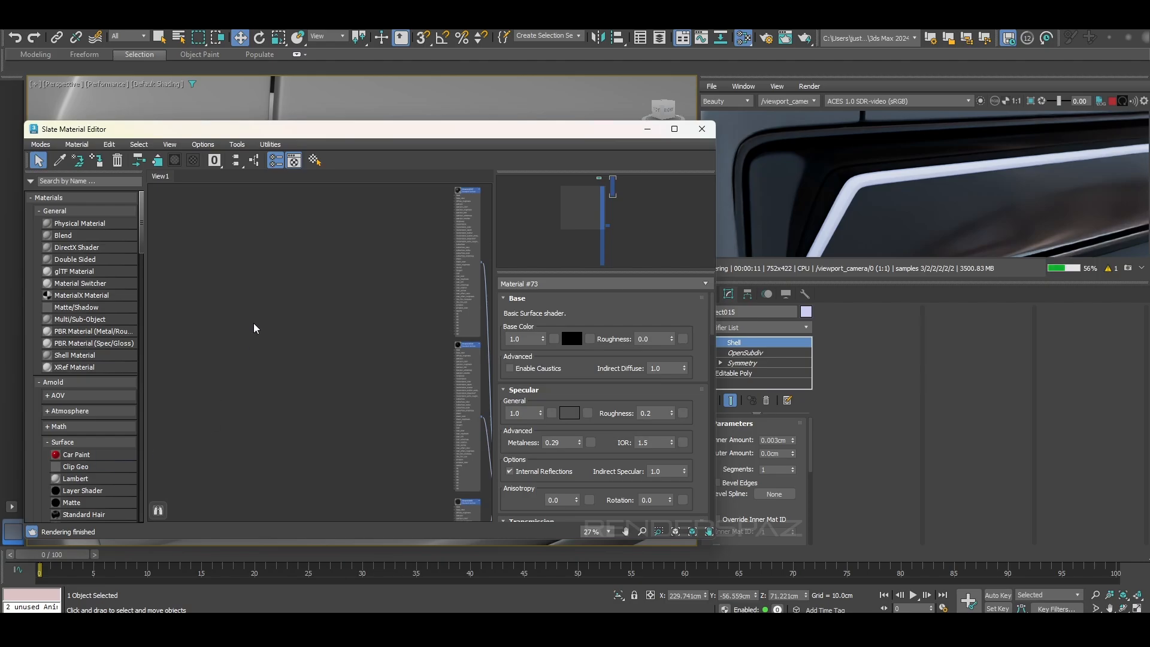
{"action": "right_click", "coordinate": [256, 328]}
{"action": "mouse_move", "coordinate": [299, 332]}
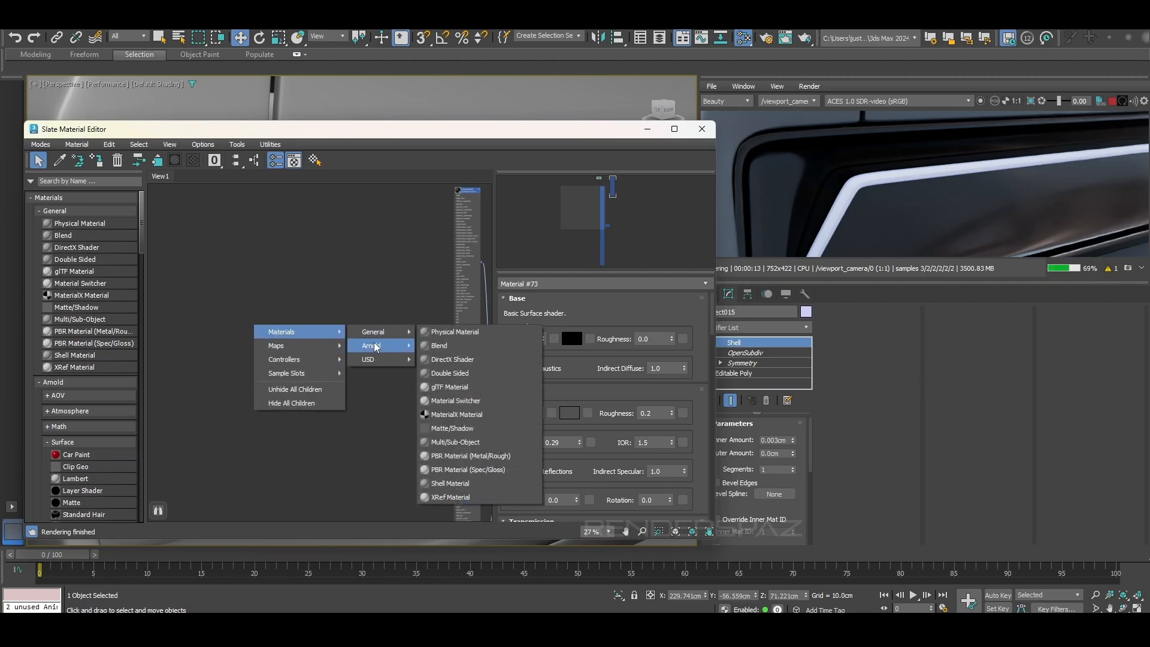
{"action": "mouse_move", "coordinate": [375, 346]}
{"action": "mouse_move", "coordinate": [455, 387]}
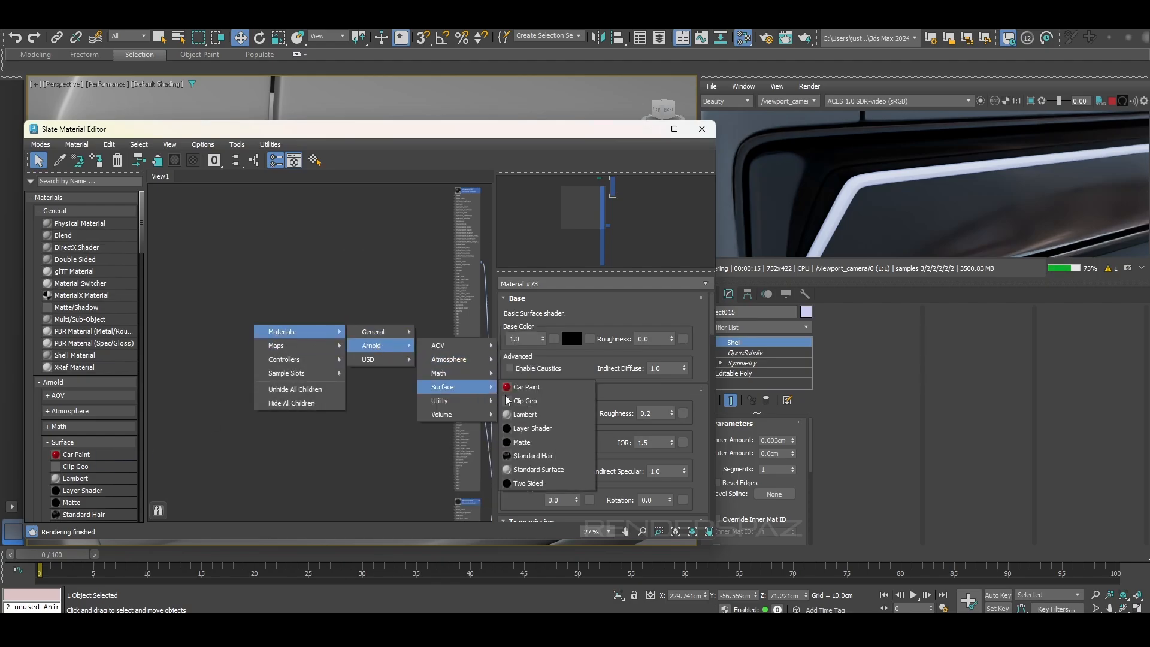
{"action": "left_click", "coordinate": [536, 470]}
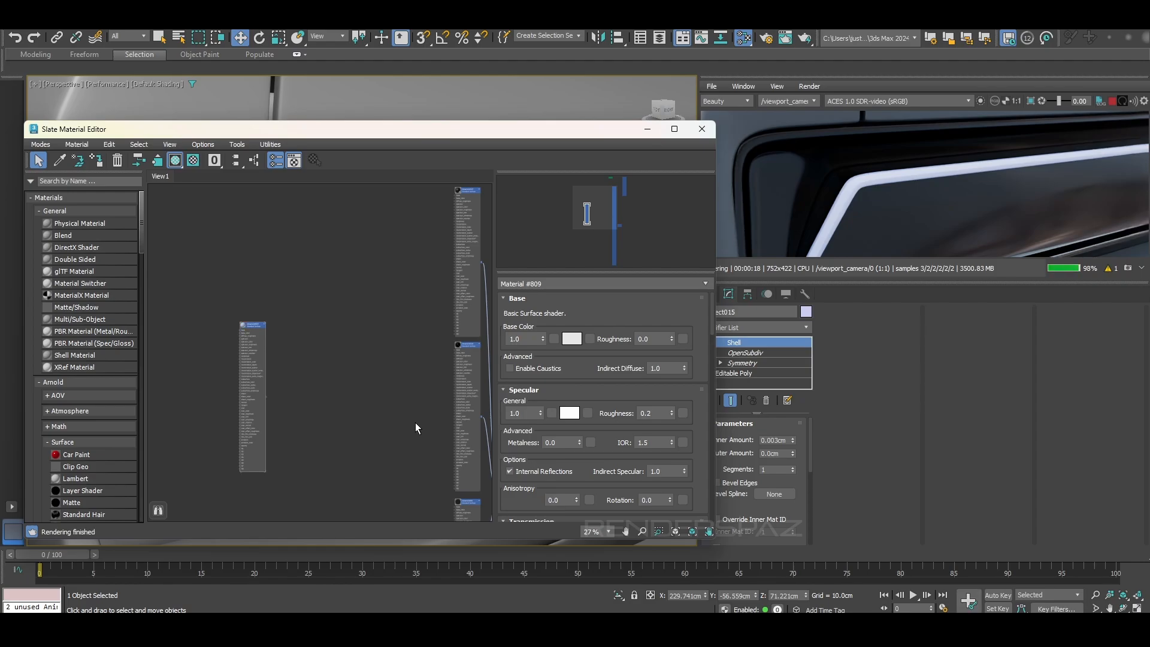
{"action": "scroll", "coordinate": [232, 380], "scroll_direction": "up", "scroll_amount": 3}
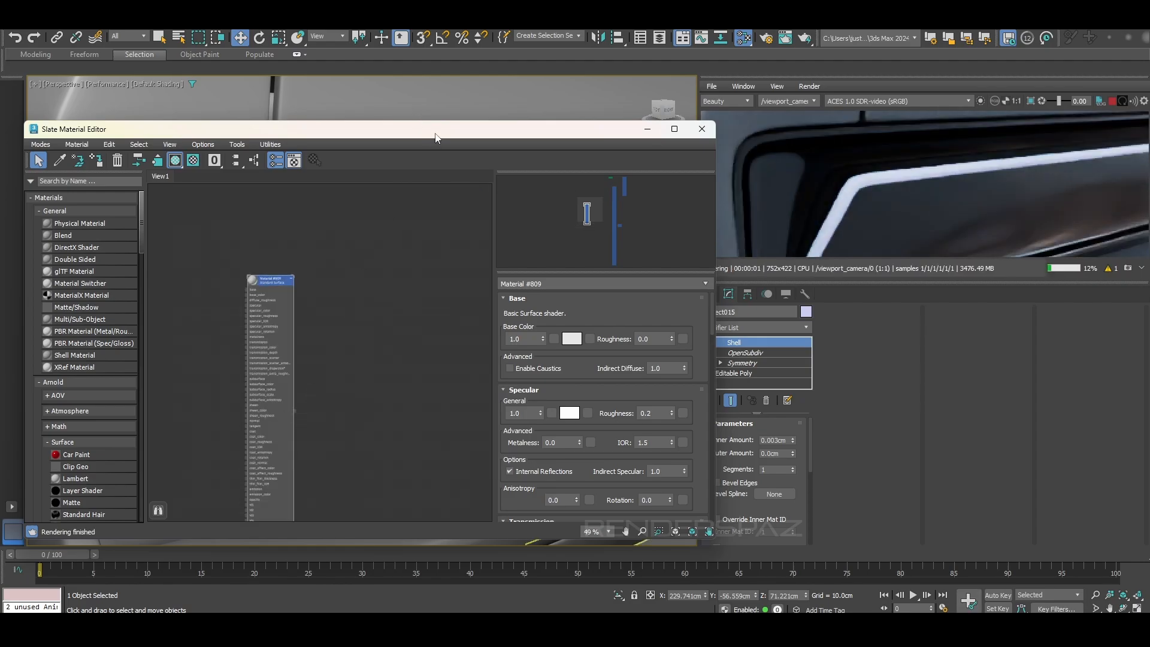
- Give the strip's new material a black base, 0.003 specular roughness and transmission 1.0 in red
{"action": "left_click_drag", "start_coordinate": [436, 138], "coordinate": [507, 128]}
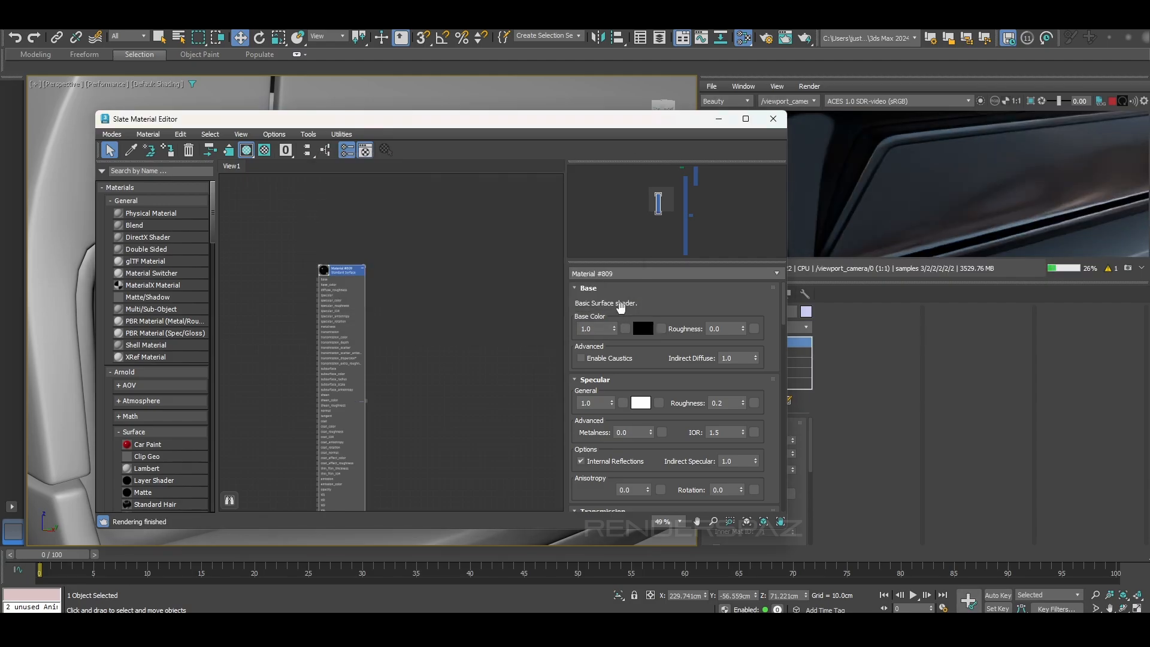
{"action": "scroll", "coordinate": [621, 307], "scroll_direction": "down", "scroll_amount": 3}
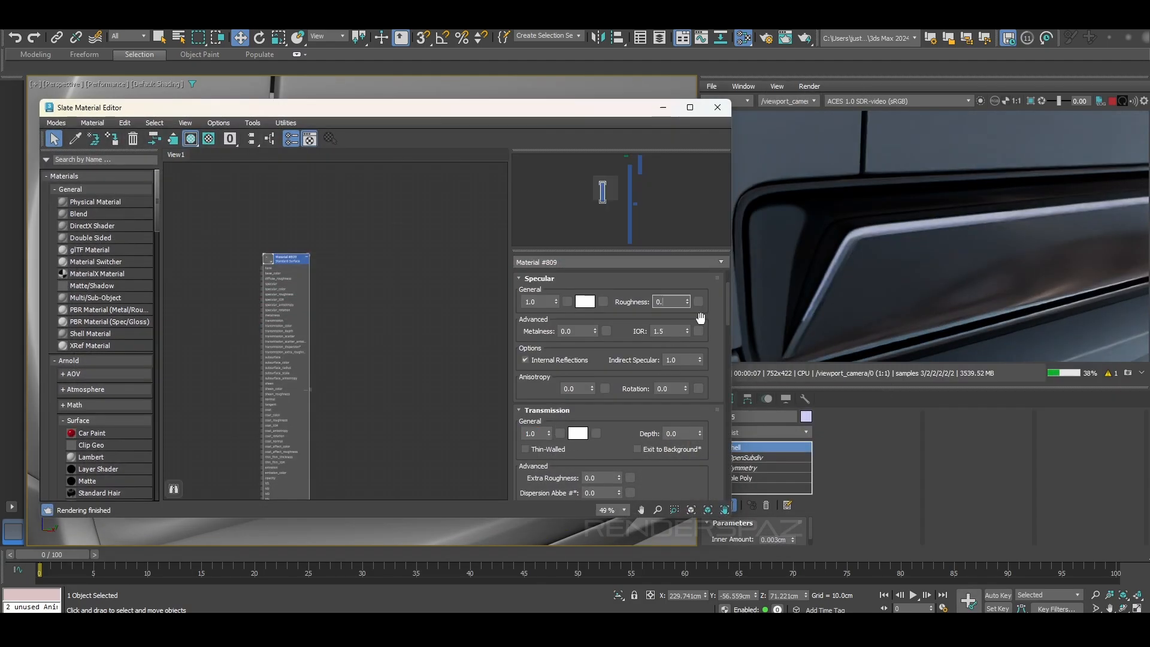
{"action": "scroll", "coordinate": [700, 318], "scroll_direction": "down", "scroll_amount": 1}
{"action": "left_click", "coordinate": [578, 397]}
{"action": "left_click", "coordinate": [358, 269]}
{"action": "left_click_drag", "start_coordinate": [251, 269], "coordinate": [268, 318]}
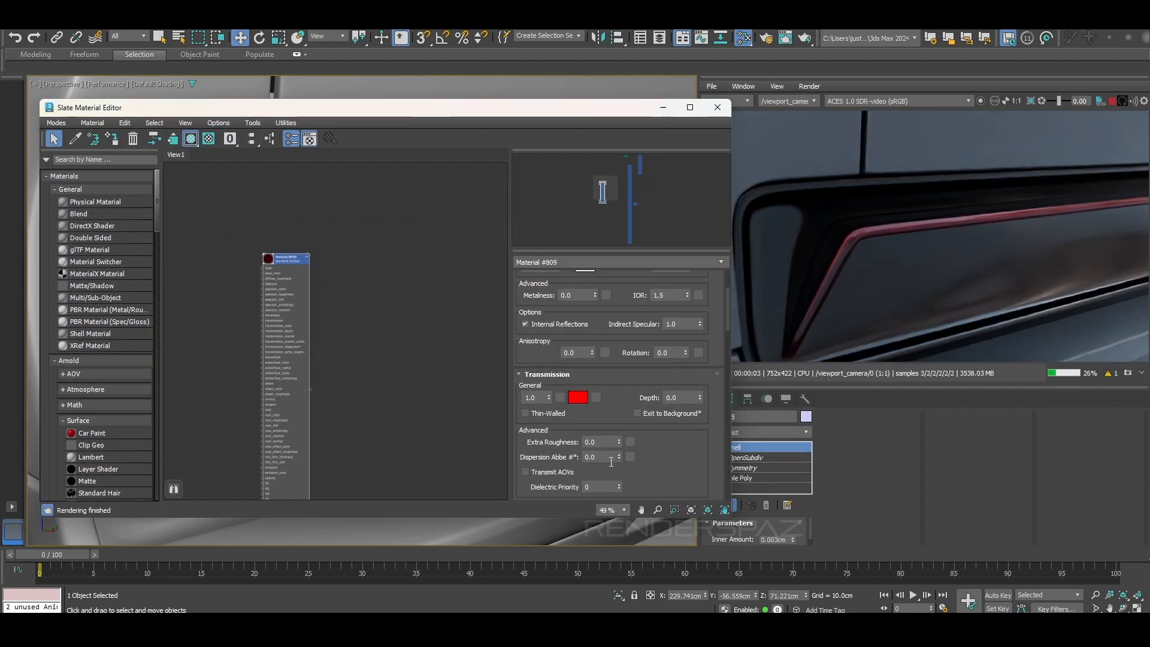
{"action": "scroll", "coordinate": [611, 462], "scroll_direction": "up", "scroll_amount": 1}
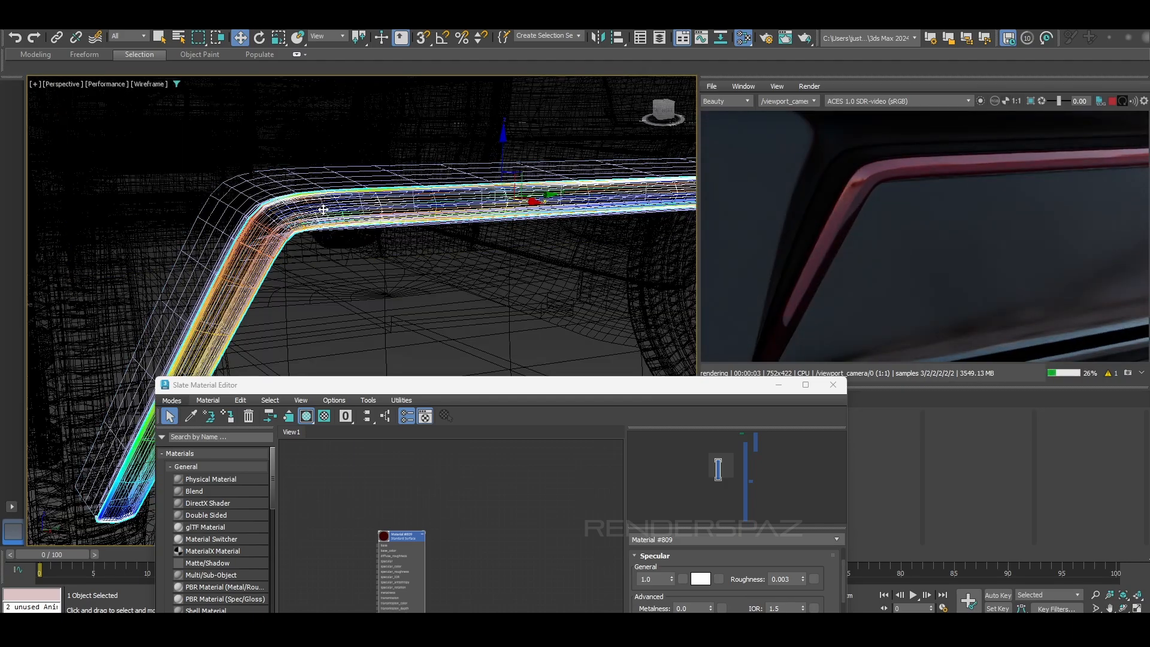
- Create a second Arnold Standard Surface material for the inner light strip next to the red transmissive one
{"action": "right_click", "coordinate": [516, 506]}
{"action": "left_click", "coordinate": [669, 513]}
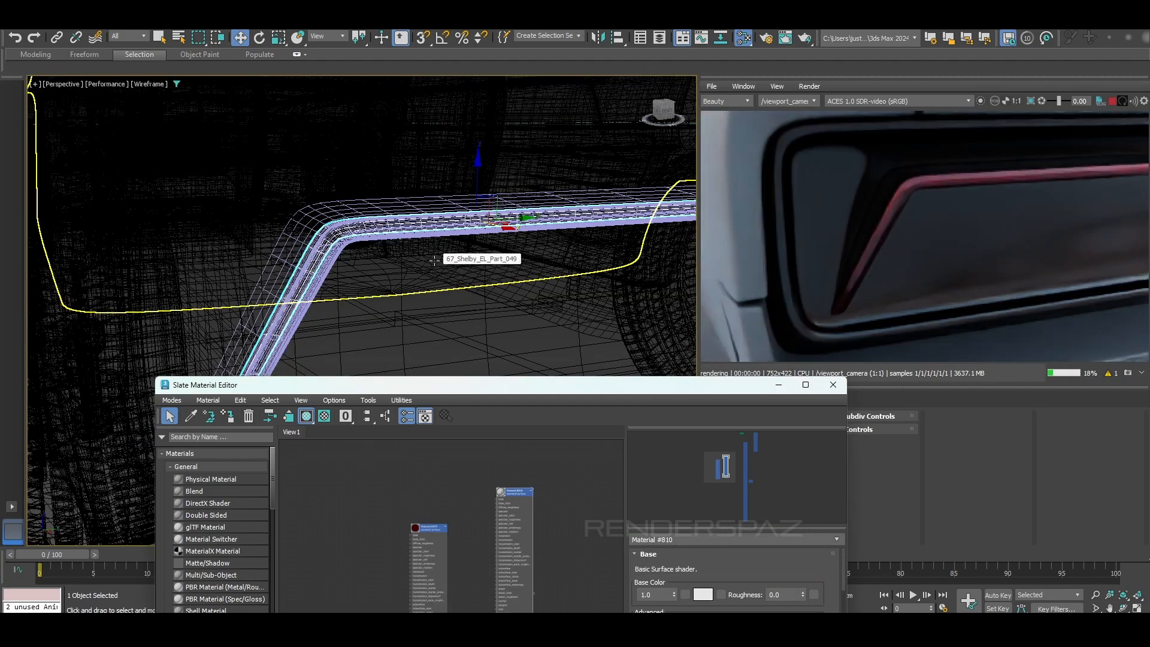
{"action": "scroll", "coordinate": [434, 260], "scroll_direction": "down", "scroll_amount": 2}
{"action": "middle_click_drag", "start_coordinate": [434, 260], "coordinate": [506, 300], "text": "alt"}
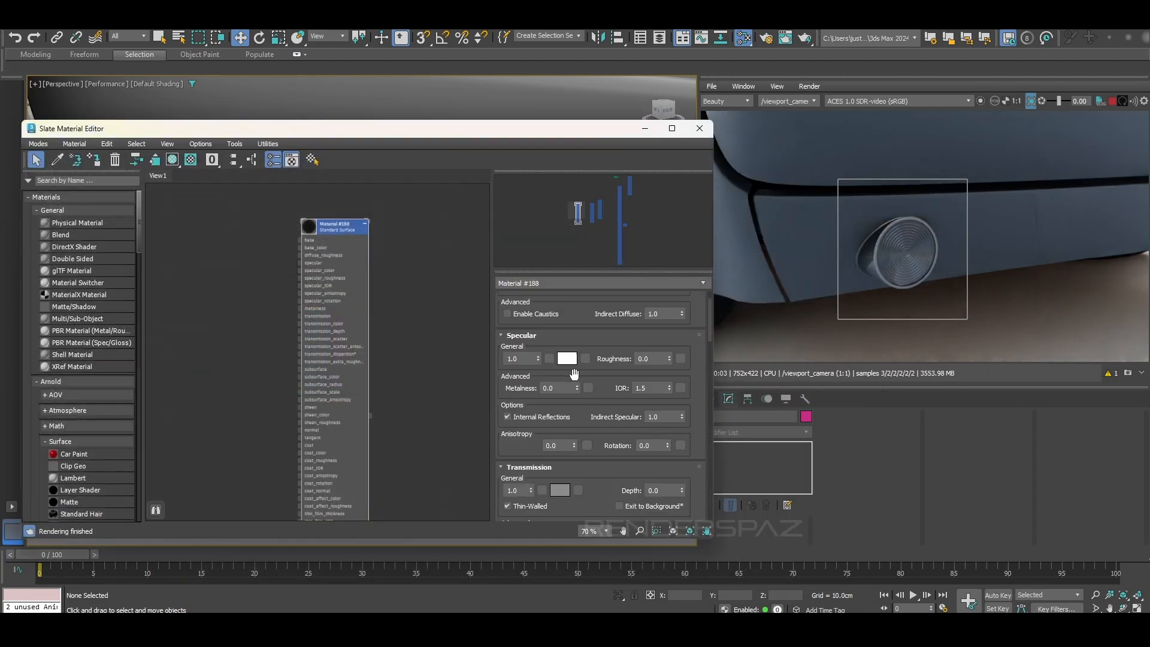
- Review the specular and transmission settings of Material #188 and select the round light in the rear bumper
{"action": "scroll", "coordinate": [575, 375], "scroll_direction": "down", "scroll_amount": 1}
{"action": "scroll", "coordinate": [912, 259], "scroll_direction": "up", "scroll_amount": 1}
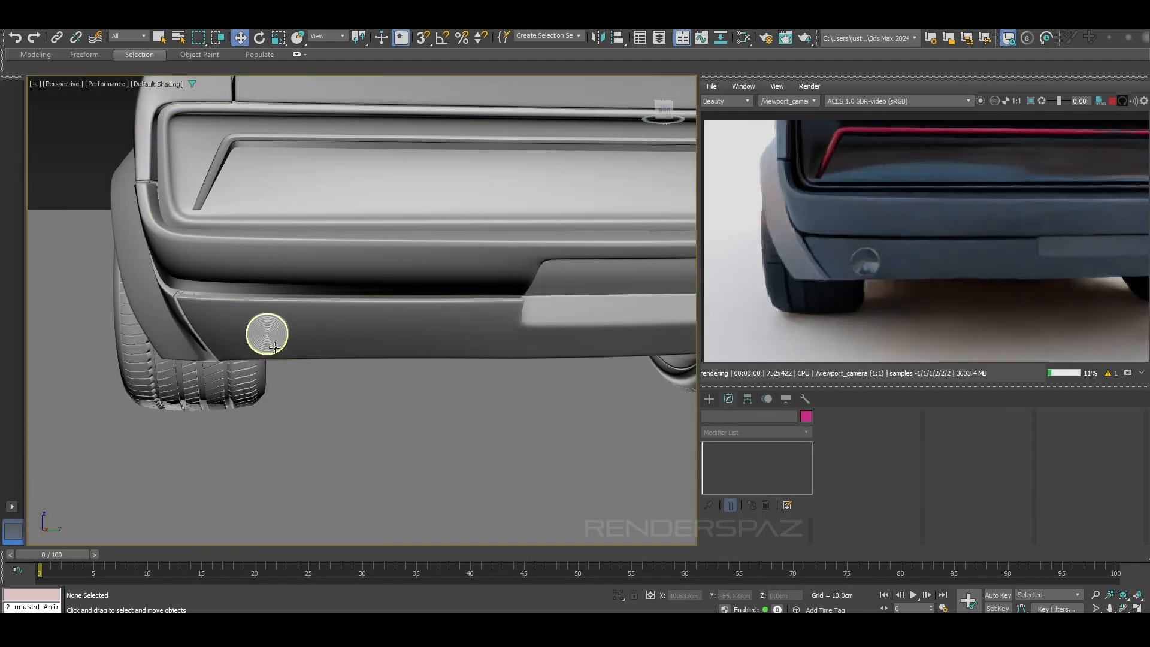
{"action": "left_click", "coordinate": [273, 347]}
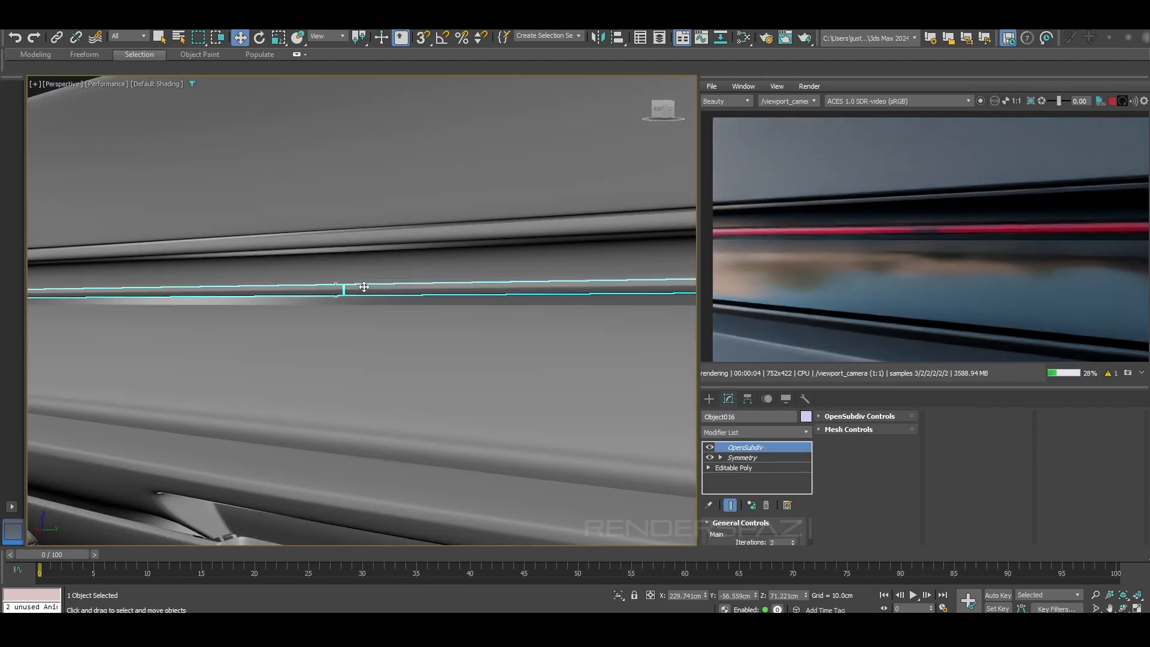
- Select the inner strip's Symmetry mirror and work on the Editable Poly vertices at its centre seam in wireframe
{"action": "right_click", "coordinate": [743, 457]}
{"action": "left_click", "coordinate": [743, 468]}
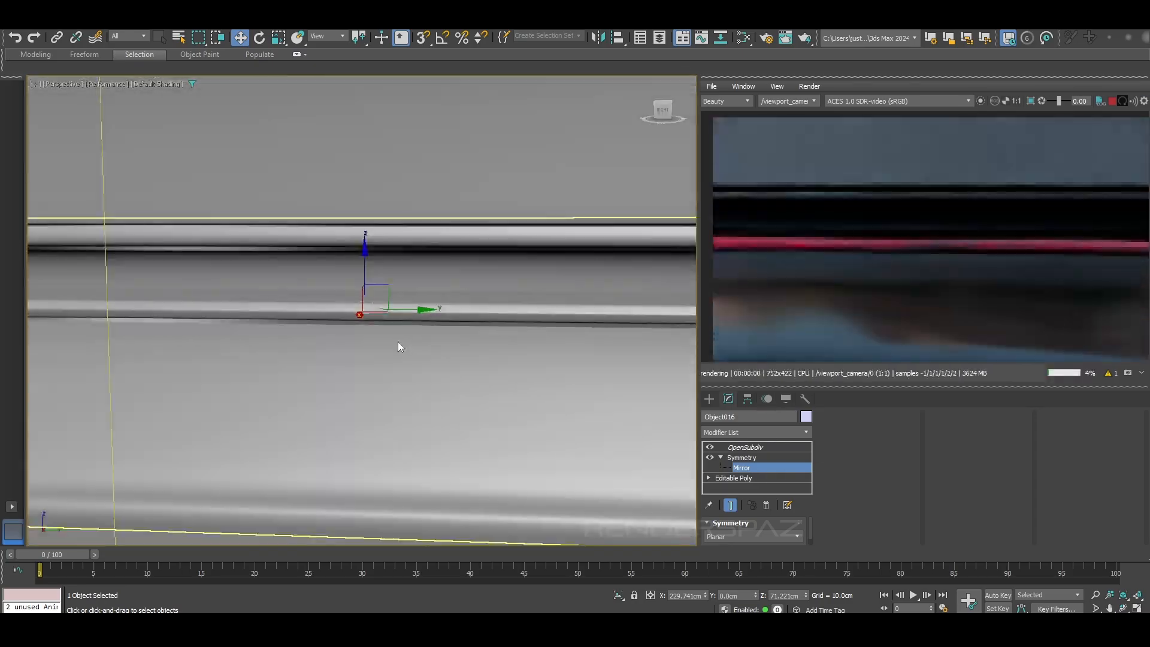
{"action": "key", "text": "F3"}
{"action": "middle_click_drag", "start_coordinate": [397, 342], "coordinate": [375, 294], "text": "alt"}
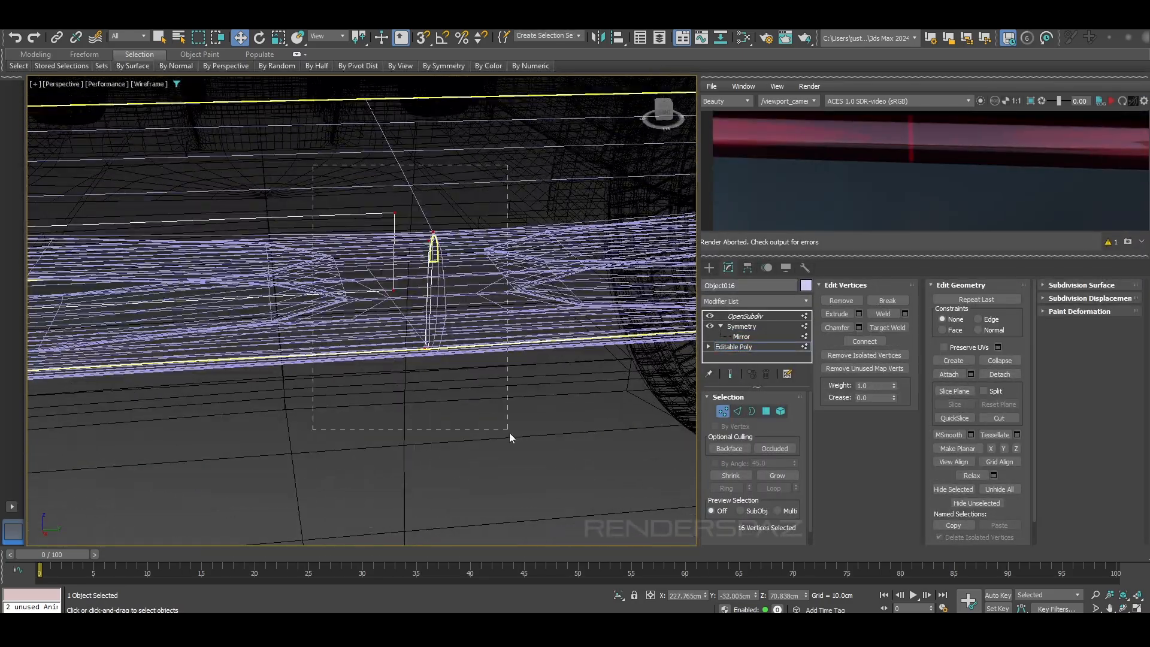
{"action": "middle_click_drag", "start_coordinate": [508, 436], "coordinate": [450, 298], "text": "alt"}
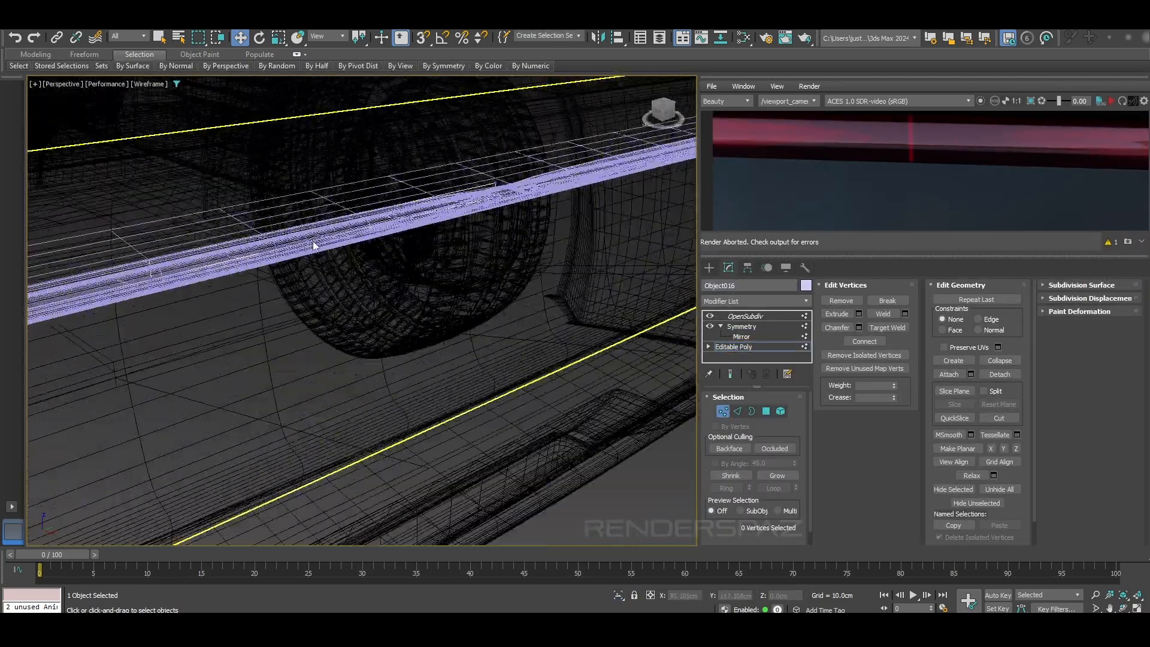
{"action": "left_click", "coordinate": [315, 244]}
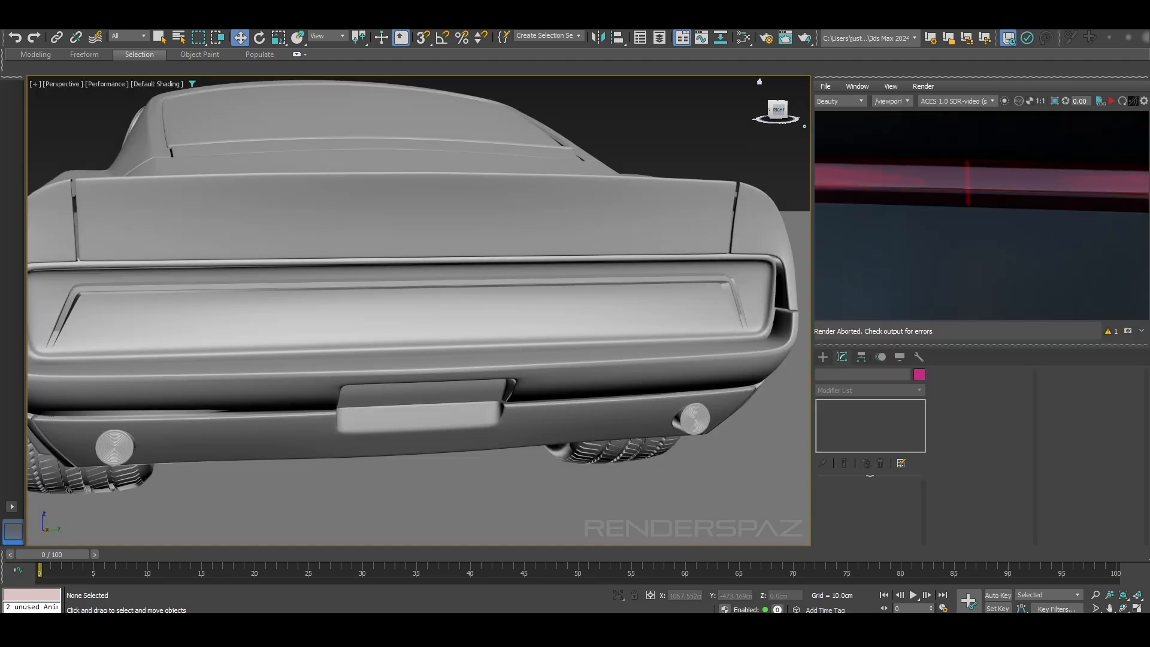
- Examine the full-width light strip from several rear angles of the car in the Arnold preview
{"action": "middle_click_drag", "start_coordinate": [706, 459], "coordinate": [599, 480], "text": "alt"}
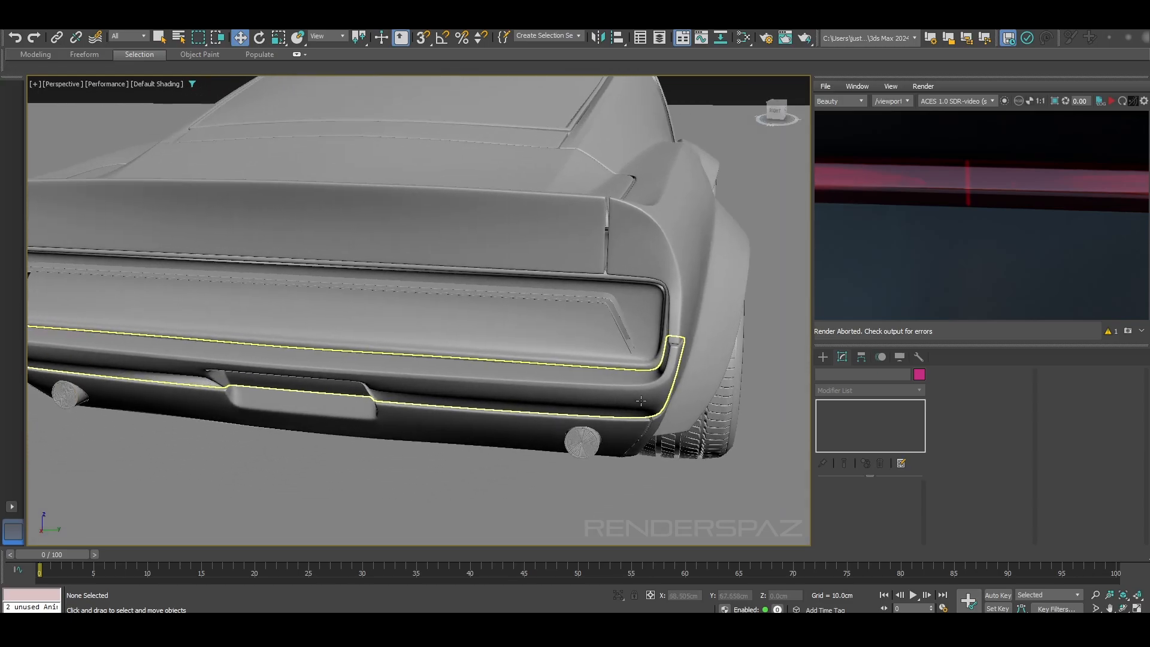
{"action": "scroll", "coordinate": [590, 401], "scroll_direction": "down", "scroll_amount": 3}
{"action": "middle_click_drag", "start_coordinate": [564, 393], "coordinate": [539, 372]}
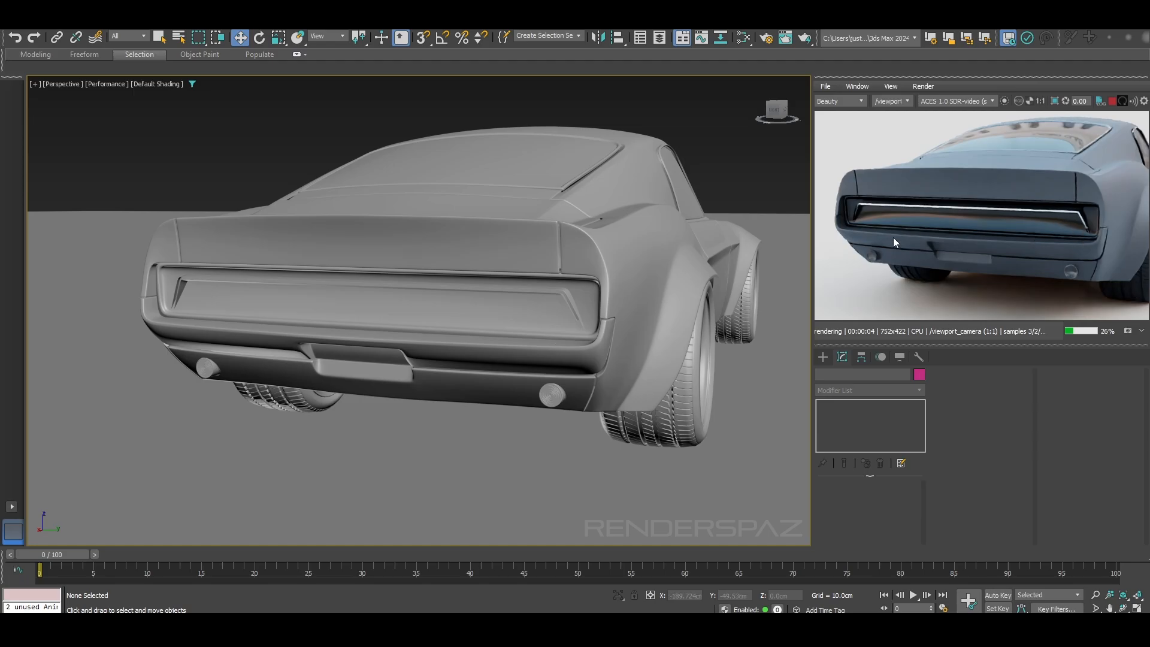
{"action": "right_click", "coordinate": [915, 232]}
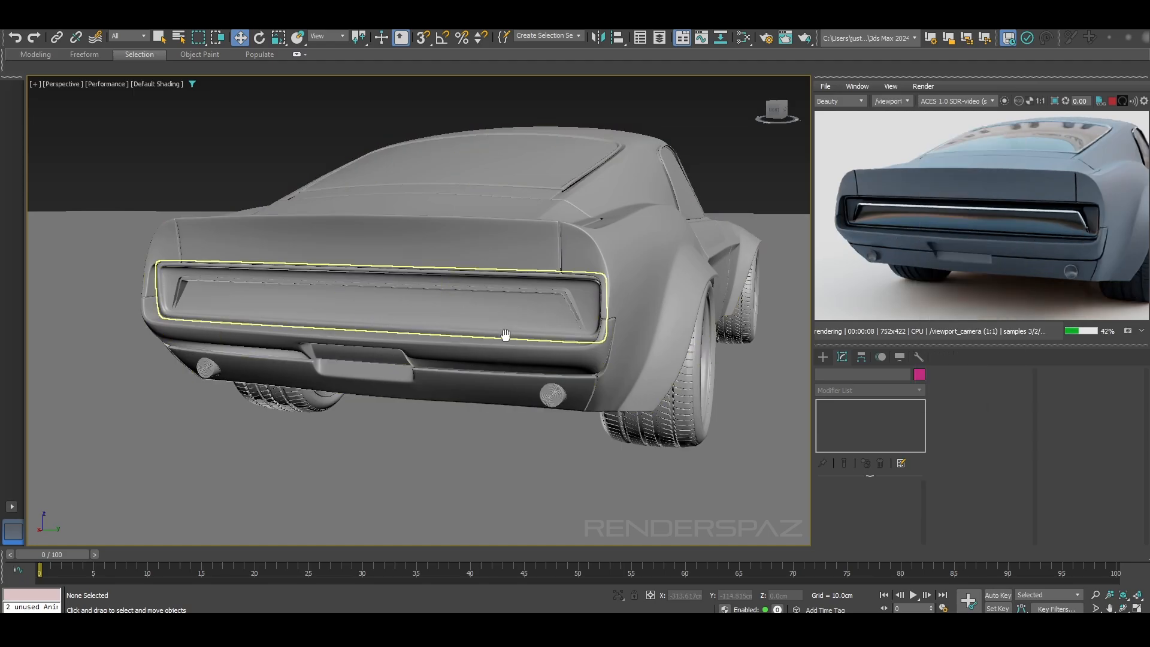
{"action": "middle_click_drag", "start_coordinate": [444, 367], "coordinate": [697, 343], "text": "alt"}
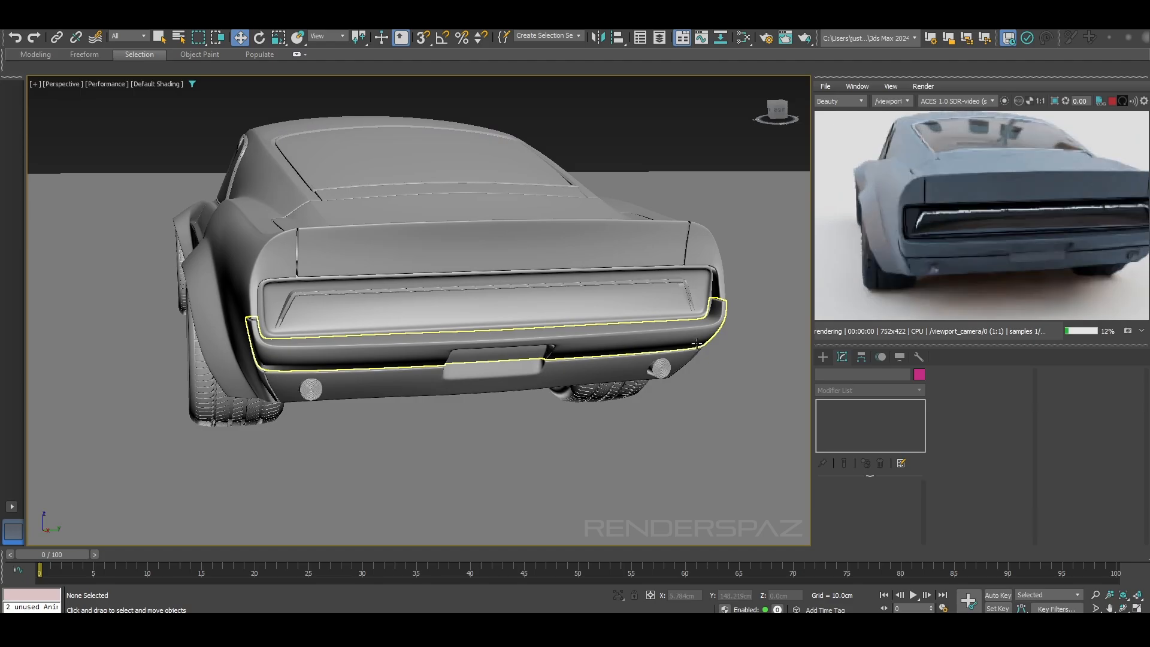
- Unhide all hidden objects in the car scene so the complete tail light assembly is included in the Arnold preview
{"action": "middle_click_drag", "start_coordinate": [502, 338], "coordinate": [428, 354], "text": "alt"}
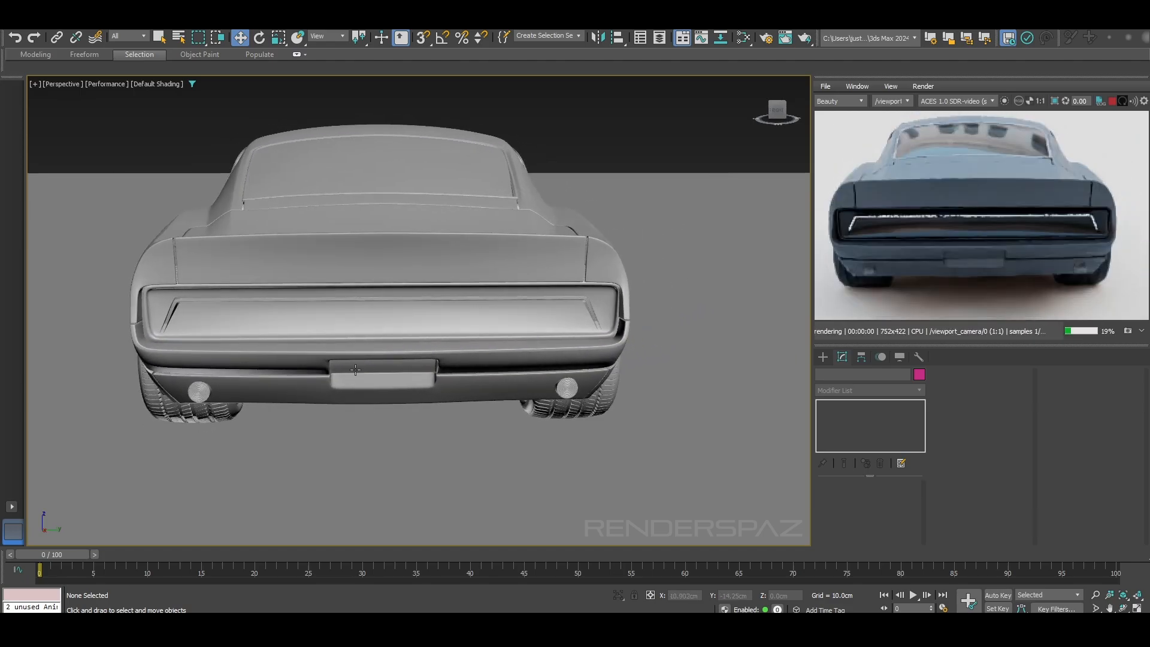
{"action": "middle_click_drag", "start_coordinate": [356, 369], "coordinate": [444, 367], "text": "alt"}
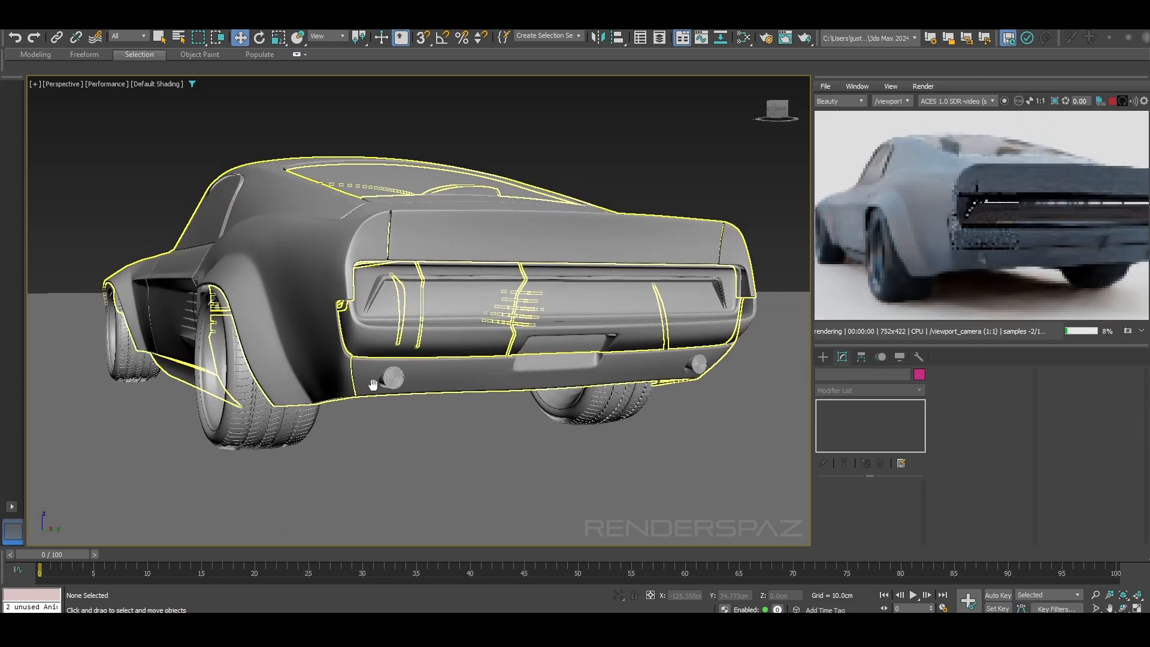
{"action": "middle_click_drag", "start_coordinate": [373, 385], "coordinate": [402, 405]}
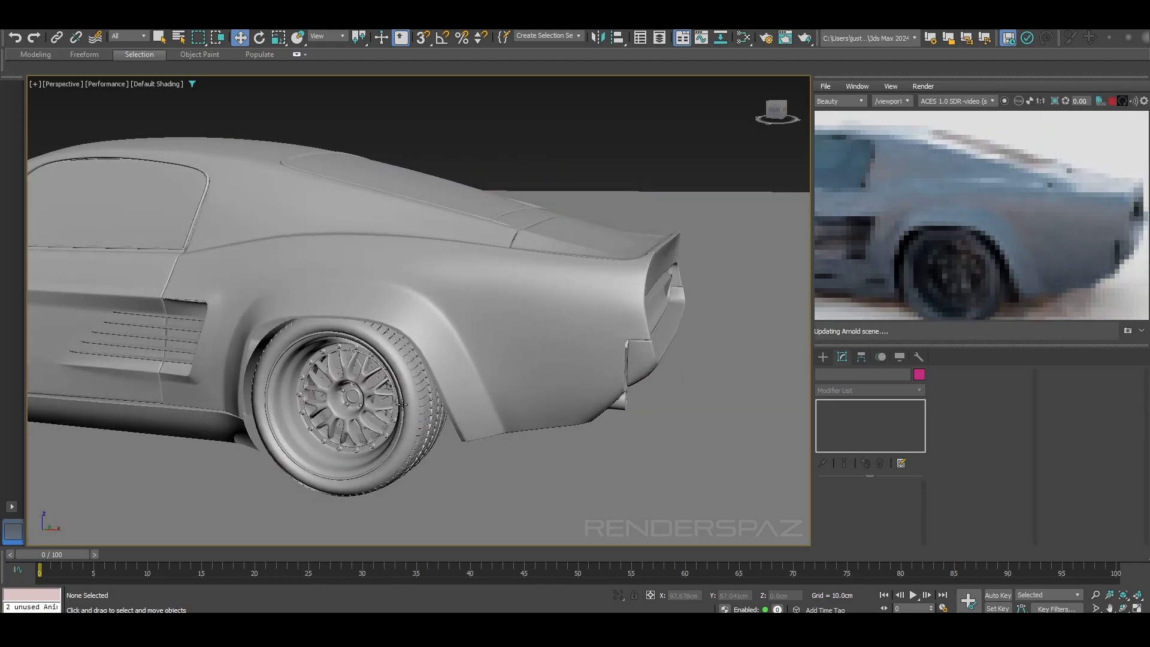
{"action": "scroll", "coordinate": [659, 324], "scroll_direction": "up", "scroll_amount": 3}
{"action": "right_click", "coordinate": [675, 322]}
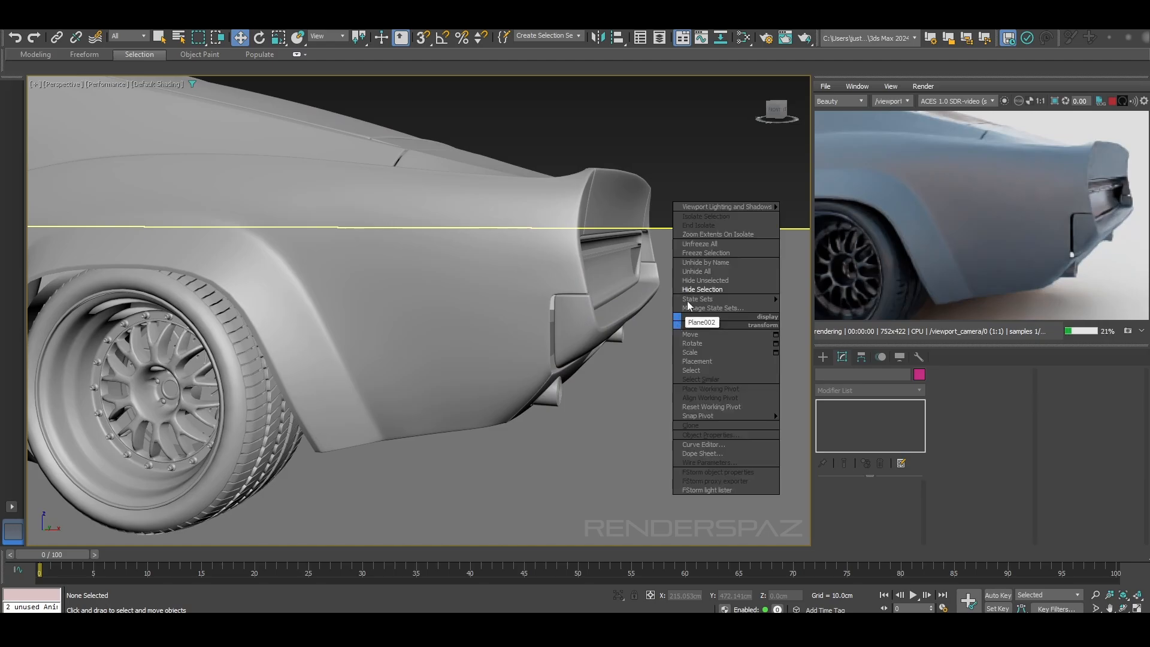
{"action": "left_click", "coordinate": [711, 272]}
- Frame the whole car from a rear three-quarter angle and undock the Arnold RenderView into an enlarged floating window
{"action": "middle_click_drag", "start_coordinate": [601, 399], "coordinate": [565, 411]}
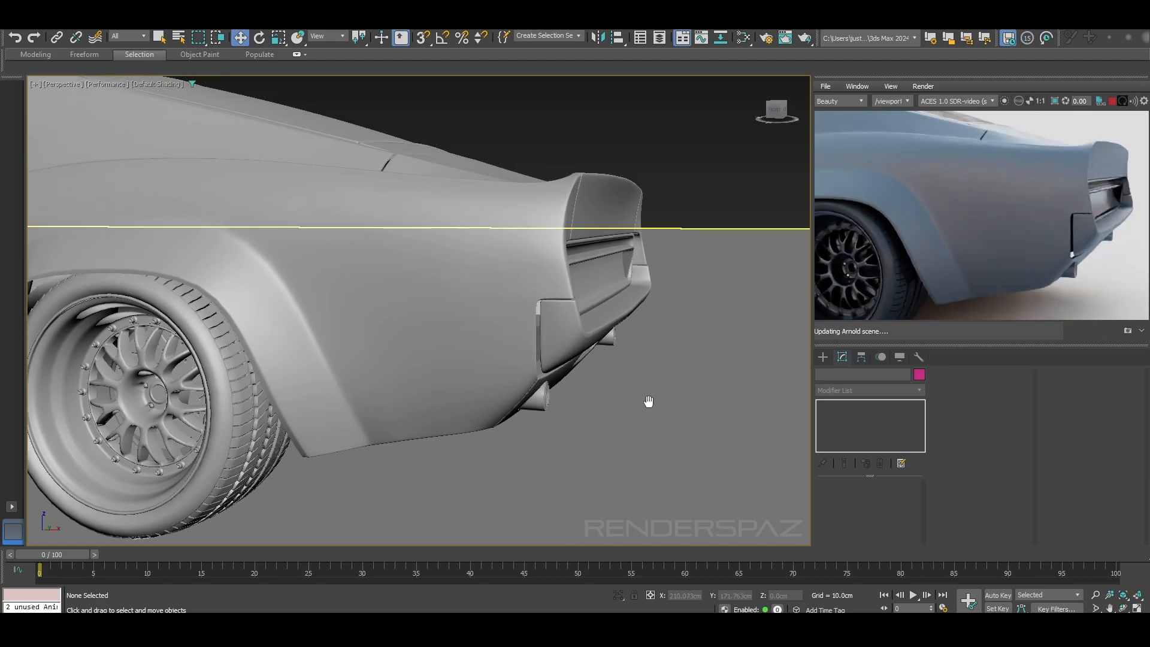
{"action": "middle_click_drag", "start_coordinate": [649, 401], "coordinate": [629, 398], "text": "alt"}
{"action": "middle_click_drag", "start_coordinate": [706, 390], "coordinate": [565, 389], "text": "alt"}
{"action": "scroll", "coordinate": [584, 375], "scroll_direction": "down", "scroll_amount": 2}
{"action": "middle_click_drag", "start_coordinate": [495, 372], "coordinate": [539, 377], "text": "alt"}
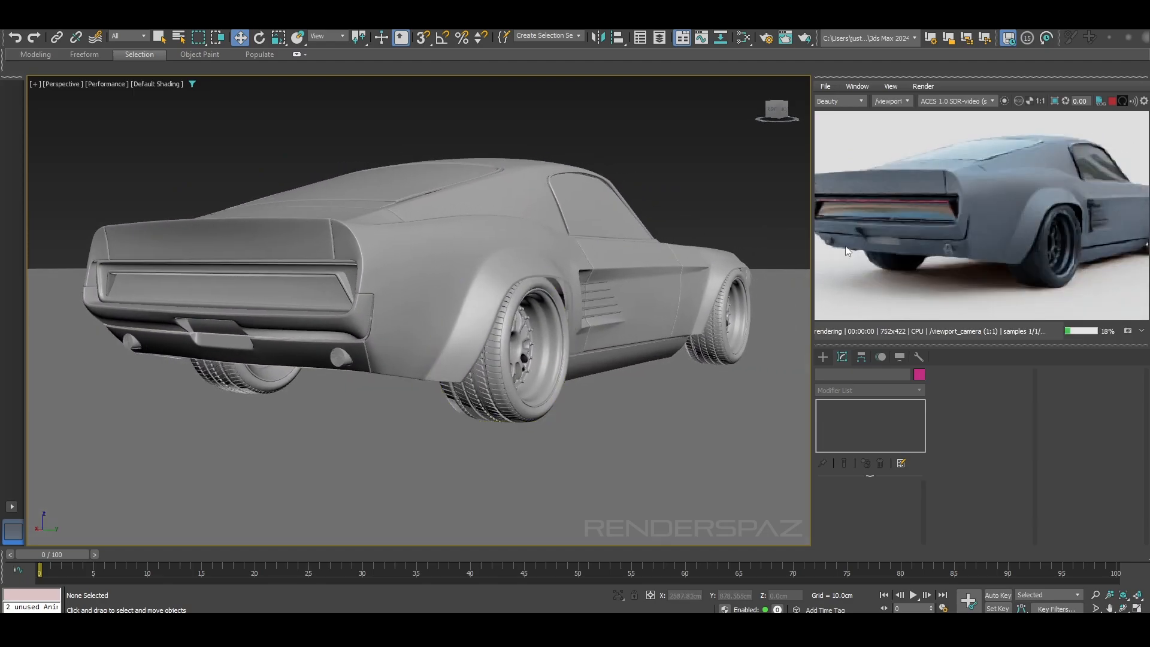
{"action": "double_click", "coordinate": [956, 77]}
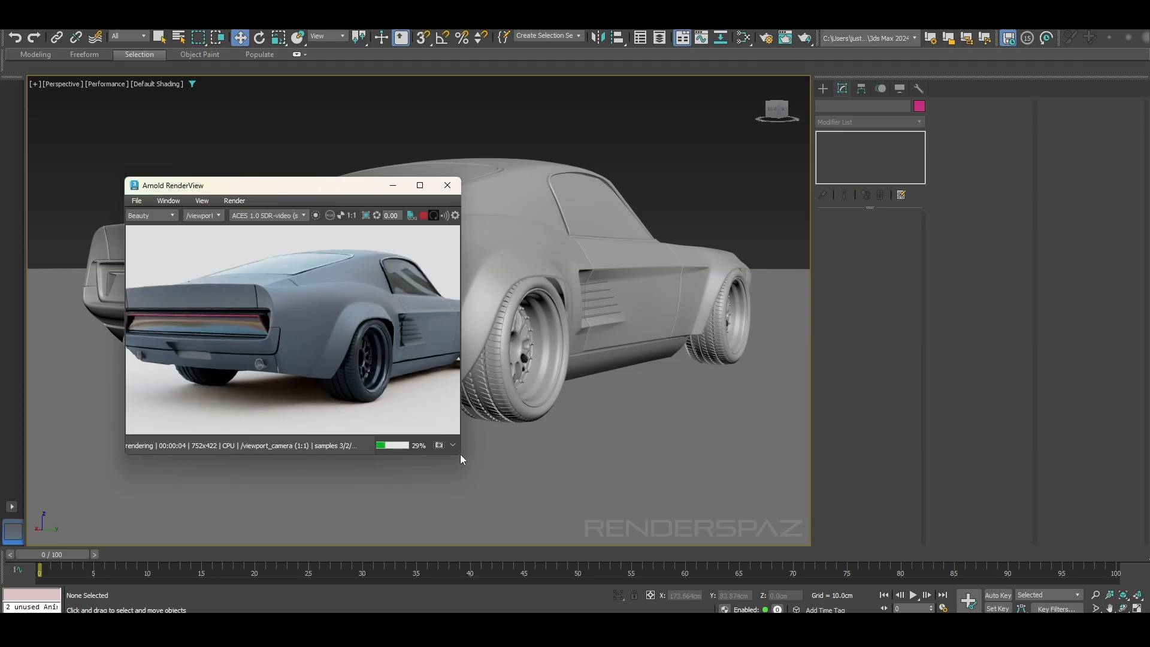
{"action": "left_click_drag", "start_coordinate": [461, 460], "coordinate": [751, 556]}
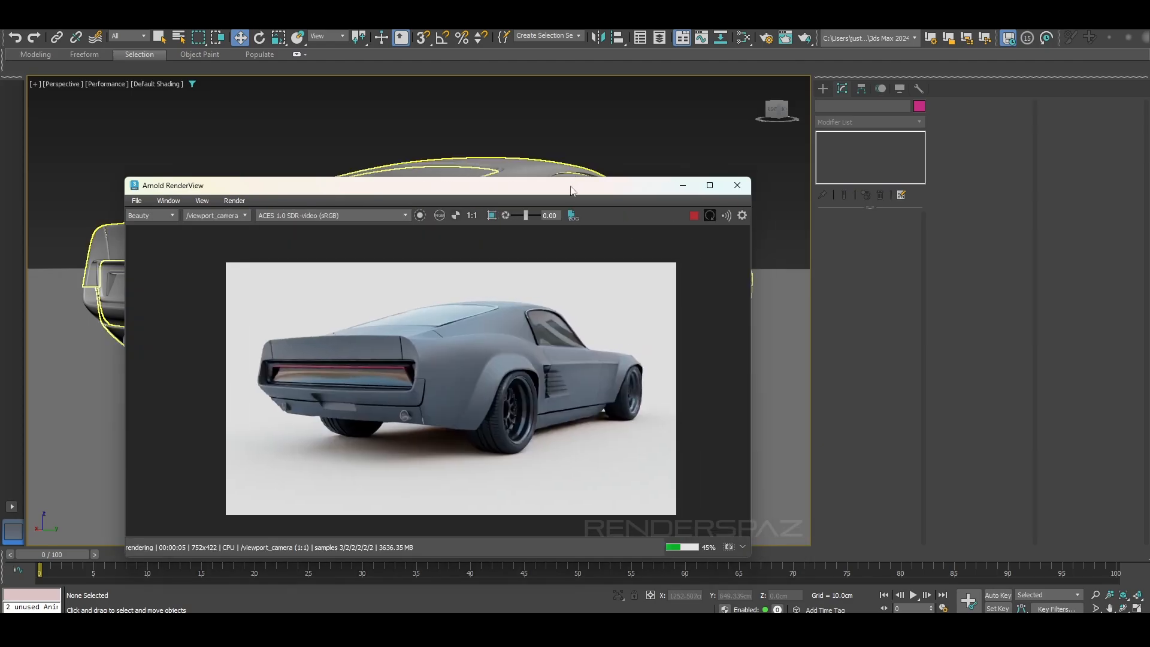
{"action": "left_click_drag", "start_coordinate": [571, 191], "coordinate": [520, 82]}
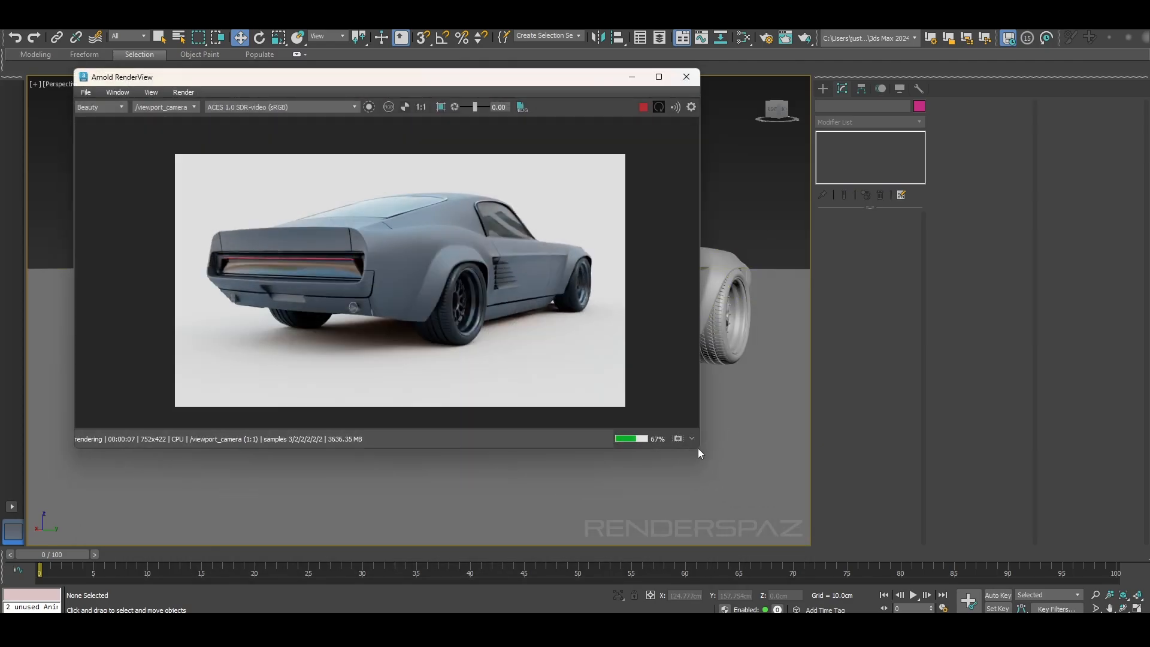
{"action": "left_click_drag", "start_coordinate": [693, 453], "coordinate": [830, 501]}
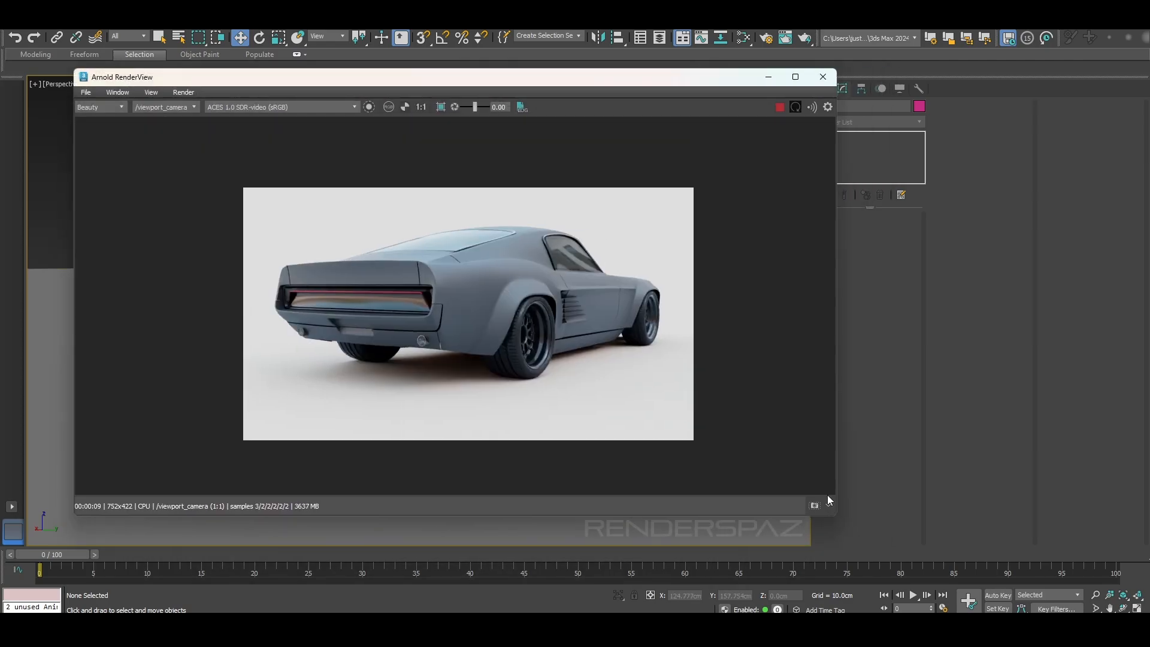
- Set the Arnold RenderView's test resolution to Fit Window Size
{"action": "left_click", "coordinate": [152, 93]}
{"action": "mouse_move", "coordinate": [180, 206]}
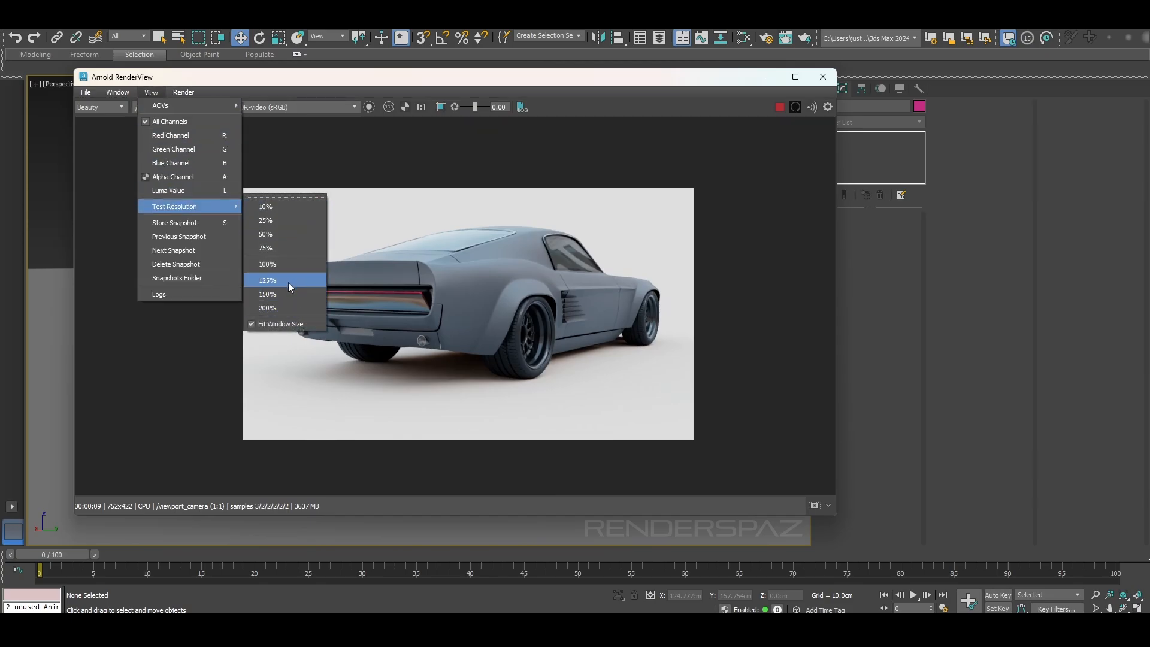
{"action": "left_click", "coordinate": [285, 323]}
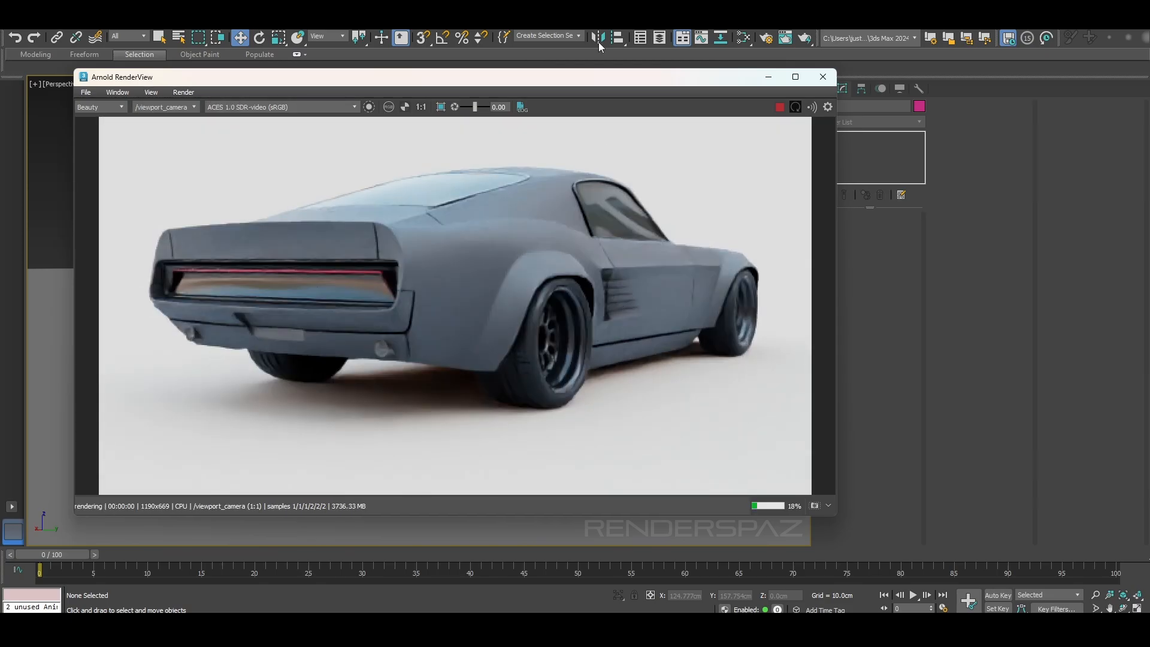
- Reposition the Arnold RenderView as a floating window over the viewport and resize it to fit the whole rendered car
{"action": "left_click_drag", "start_coordinate": [599, 77], "coordinate": [388, 190]}
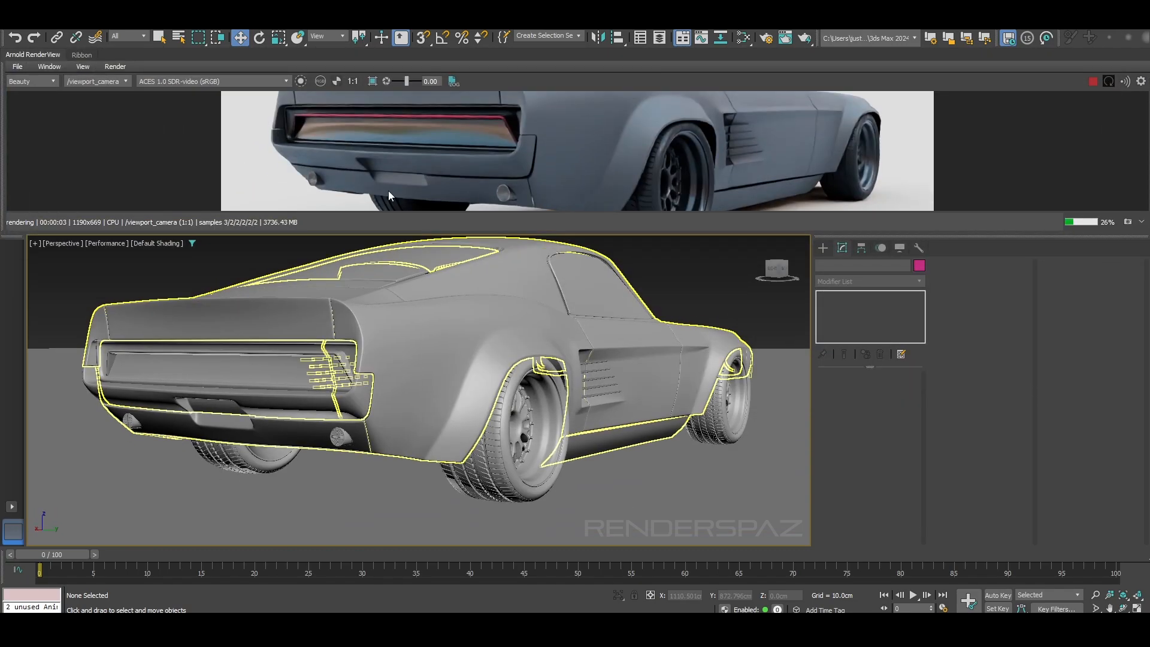
{"action": "left_click_drag", "start_coordinate": [2, 69], "coordinate": [181, 232]}
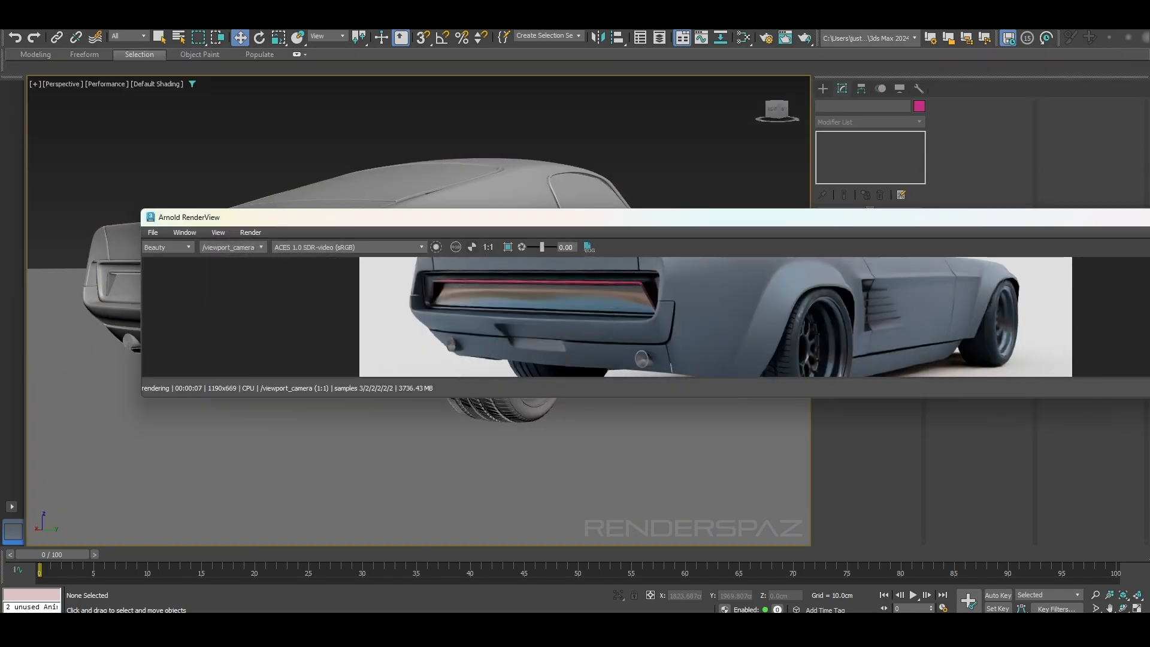
{"action": "left_click_drag", "start_coordinate": [1149, 396], "coordinate": [888, 505]}
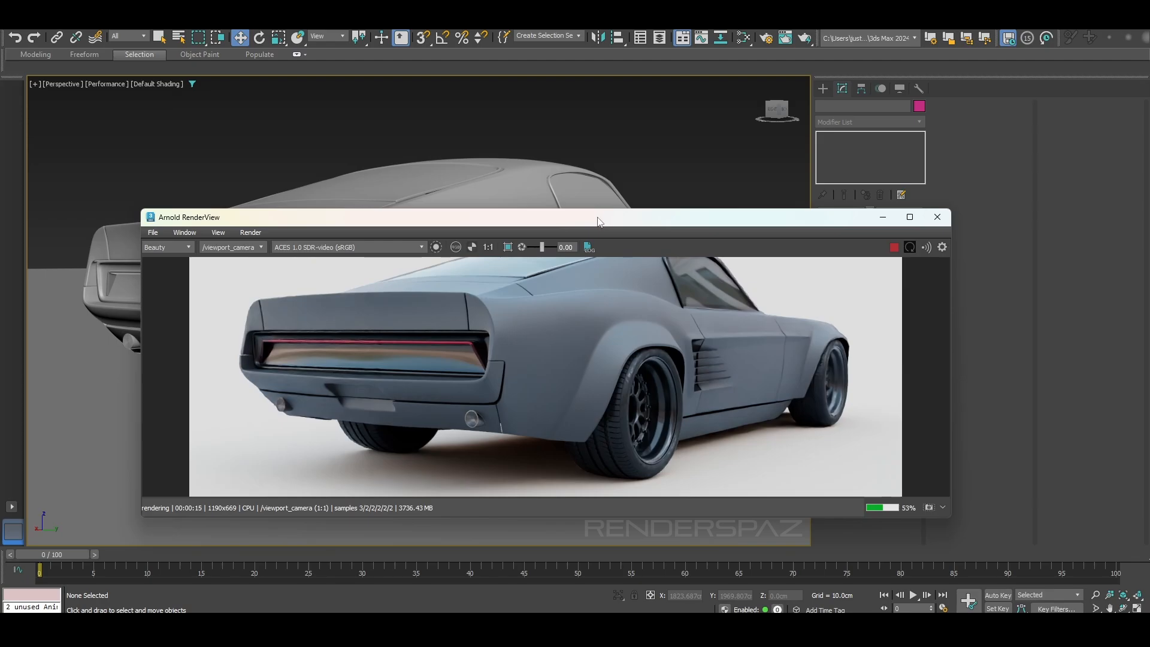
{"action": "left_click_drag", "start_coordinate": [598, 222], "coordinate": [565, 150]}
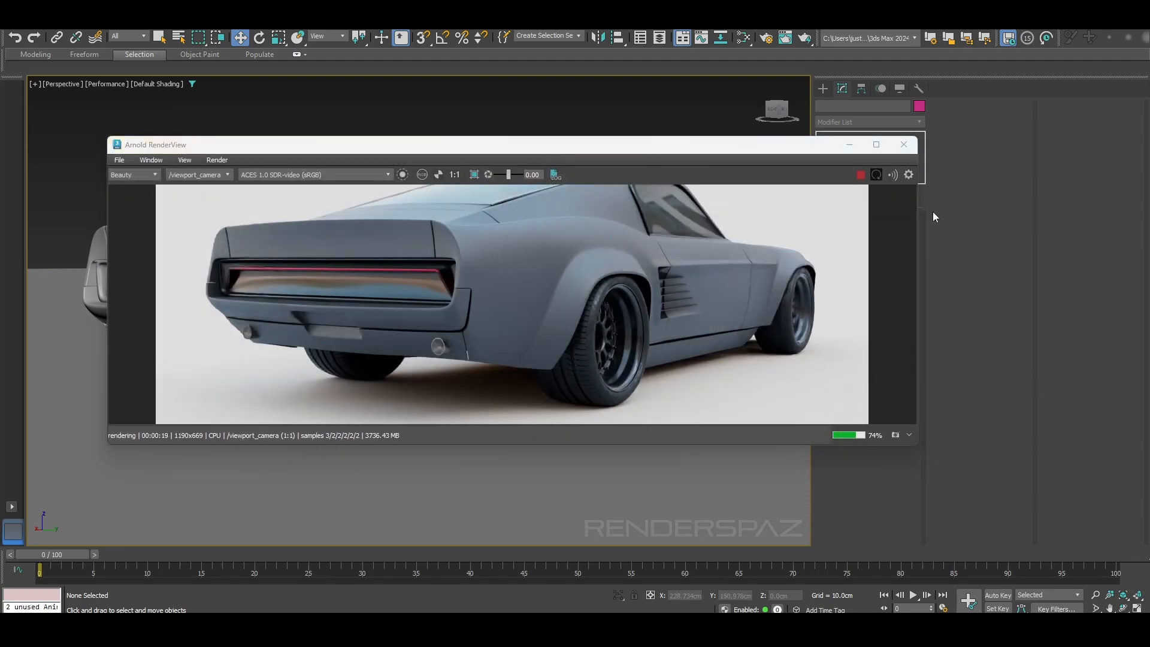
{"action": "left_click_drag", "start_coordinate": [915, 448], "coordinate": [790, 538]}
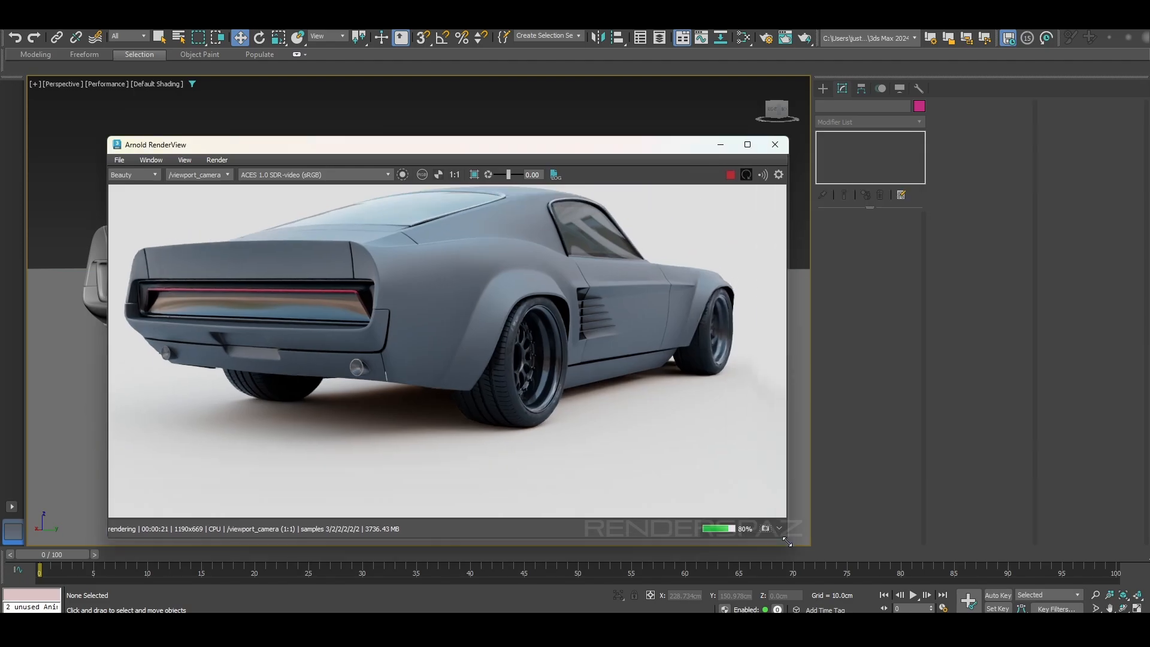
{"action": "left_click_drag", "start_coordinate": [579, 149], "coordinate": [607, 103]}
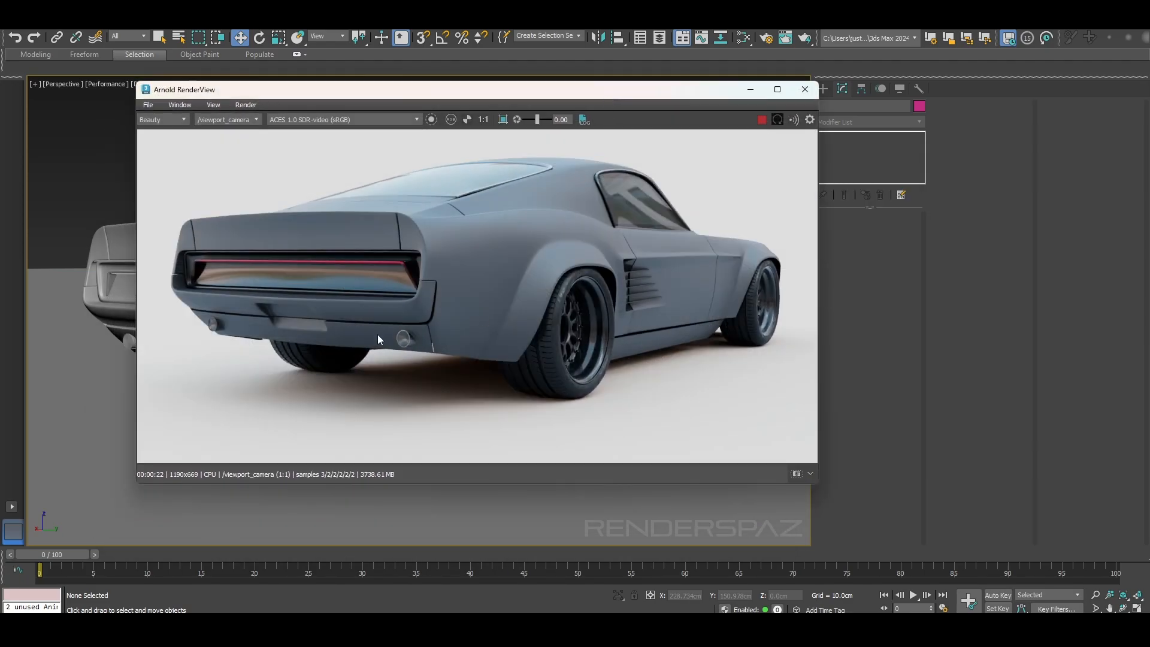
- Examine the finished tail light strip and car body from rear three-quarter, side and straight rear angles in the enlarged Arnold render
{"action": "middle_click_drag", "start_coordinate": [46, 270], "coordinate": [272, 294], "text": "alt"}
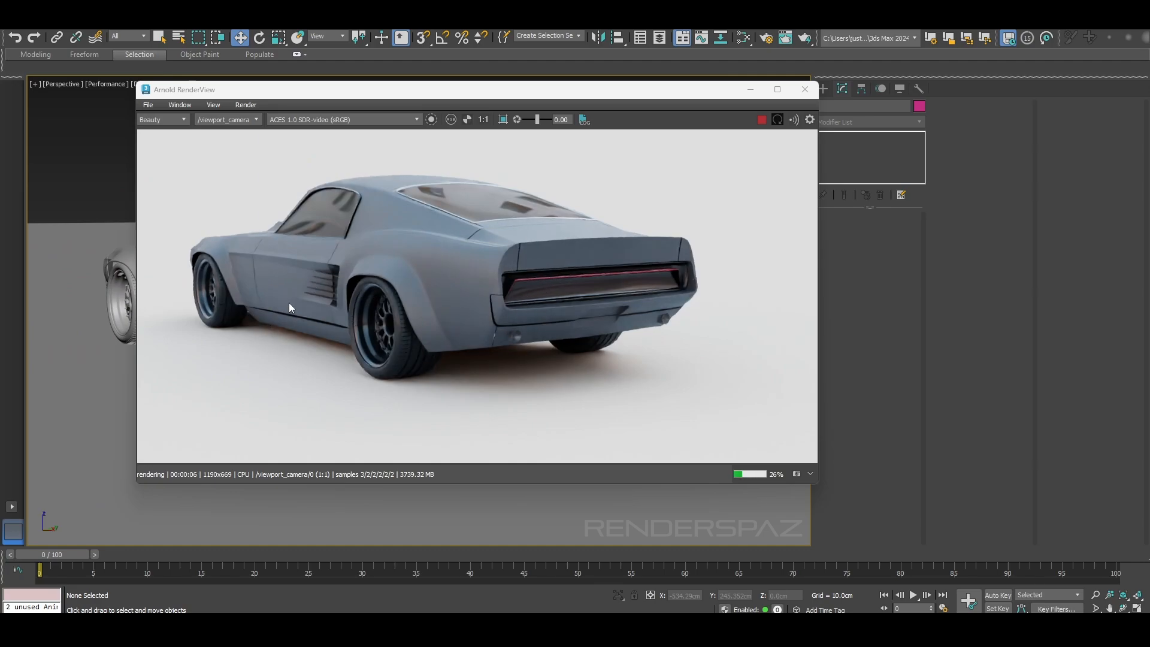
{"action": "middle_click_drag", "start_coordinate": [287, 297], "coordinate": [332, 318]}
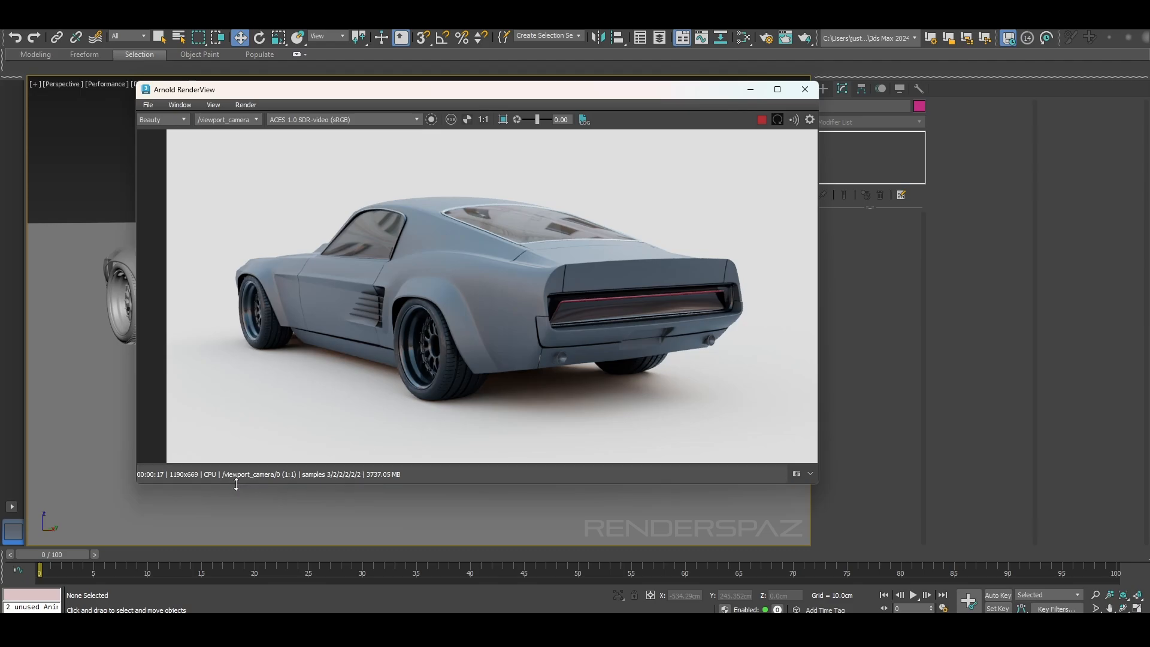
{"action": "middle_click_drag", "start_coordinate": [68, 477], "coordinate": [347, 470], "text": "alt"}
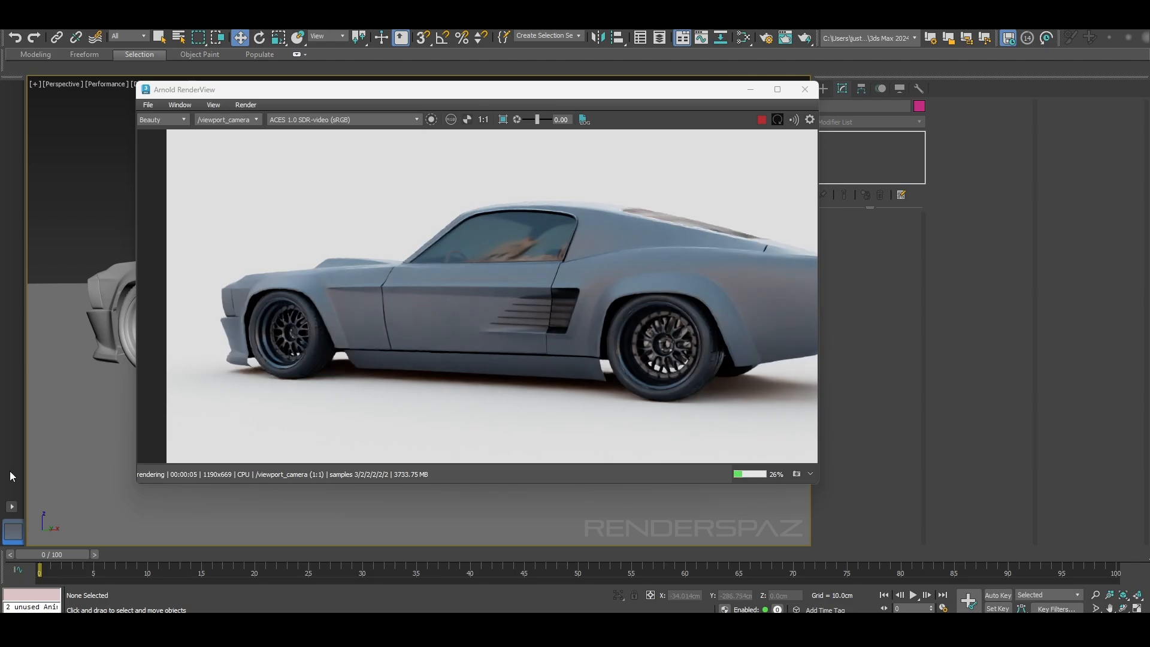
{"action": "middle_click_drag", "start_coordinate": [157, 505], "coordinate": [113, 503], "text": "alt"}
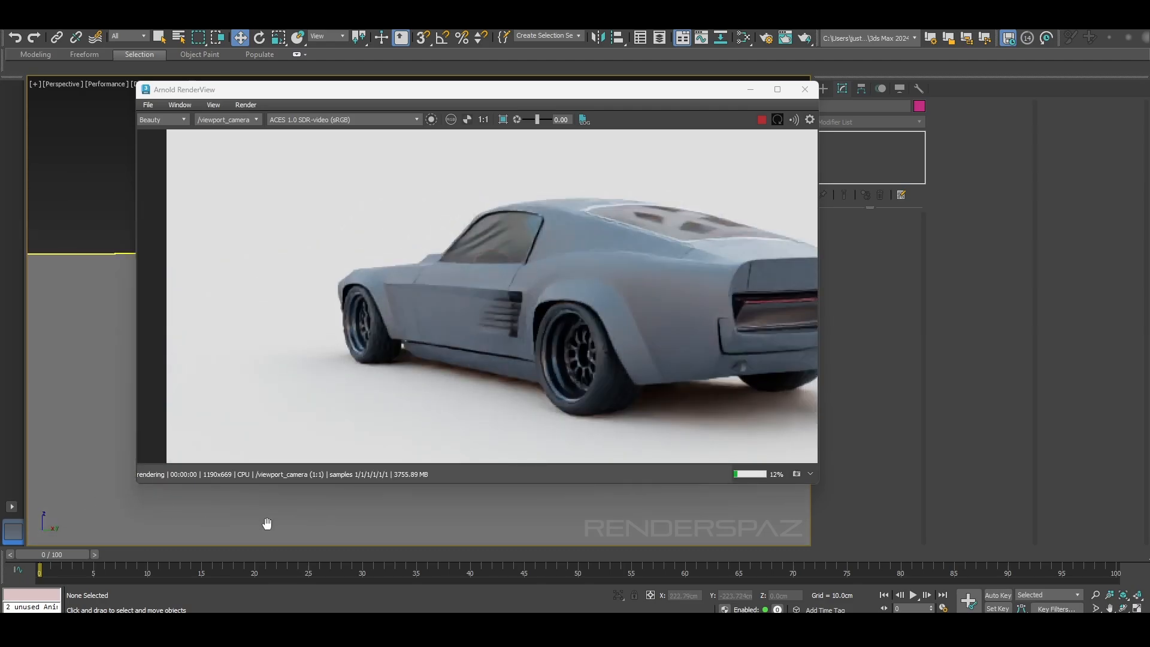
{"action": "middle_click_drag", "start_coordinate": [264, 524], "coordinate": [57, 515], "text": "alt"}
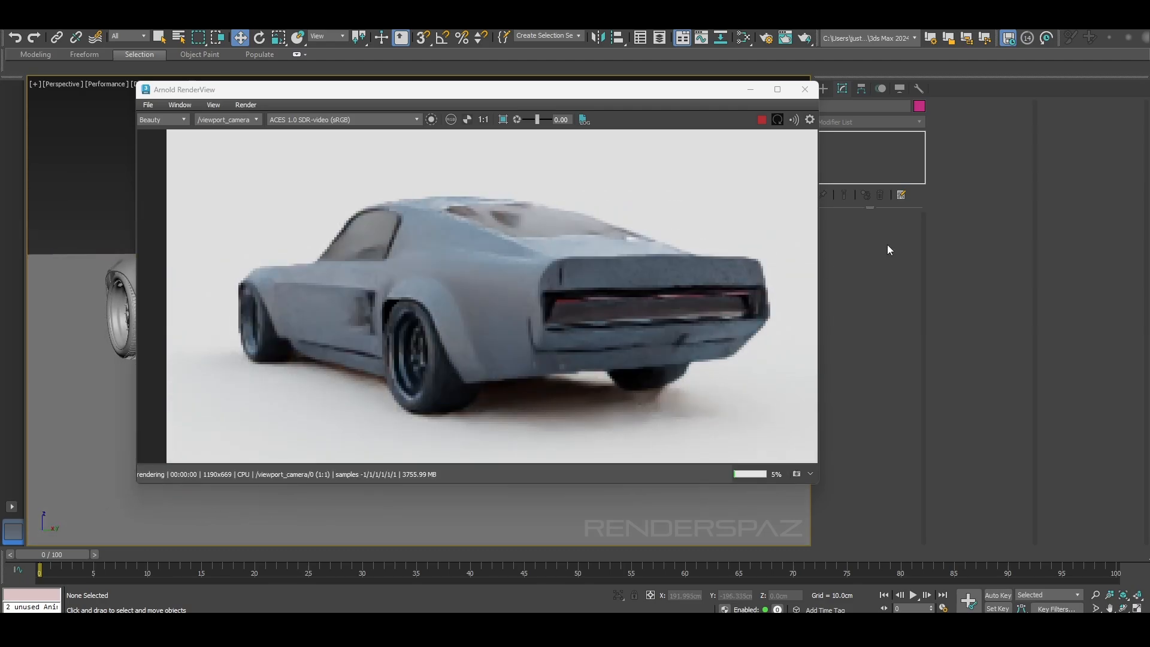
{"action": "left_click_drag", "start_coordinate": [646, 101], "coordinate": [572, 101]}
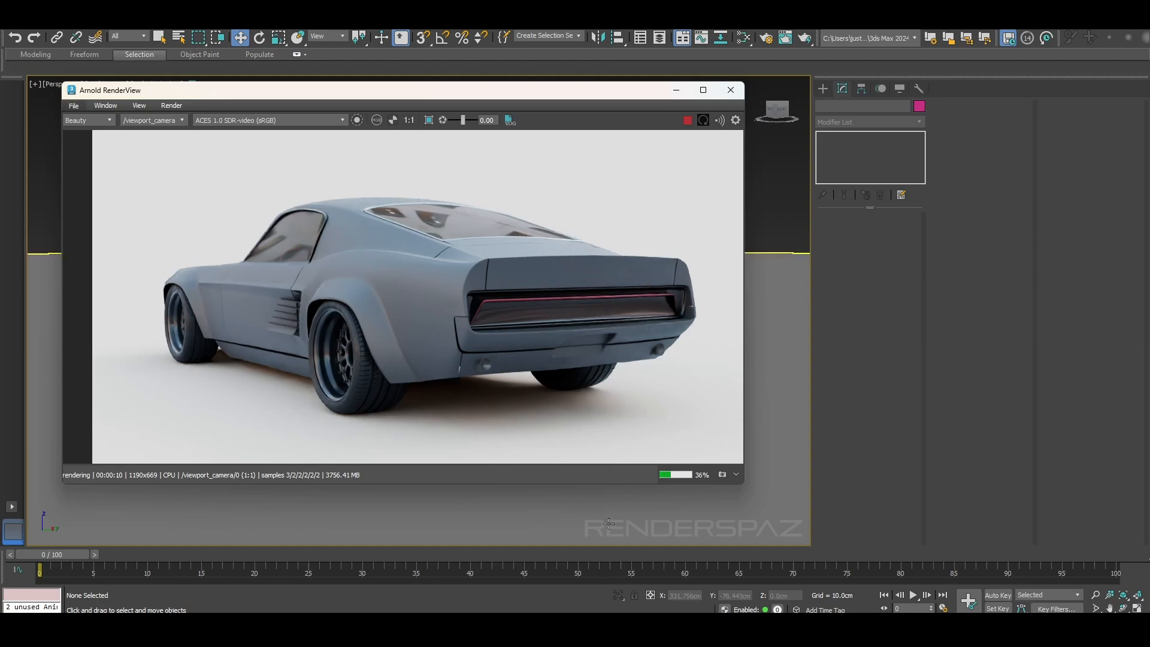
{"action": "middle_click_drag", "start_coordinate": [609, 524], "coordinate": [560, 531], "text": "alt"}
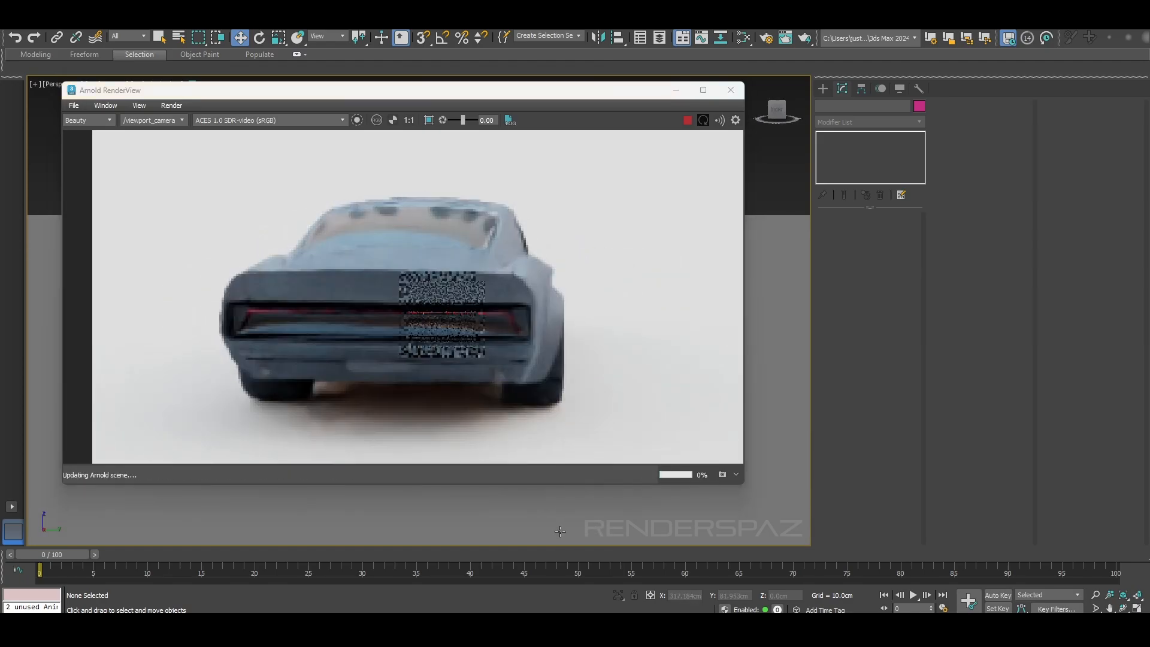